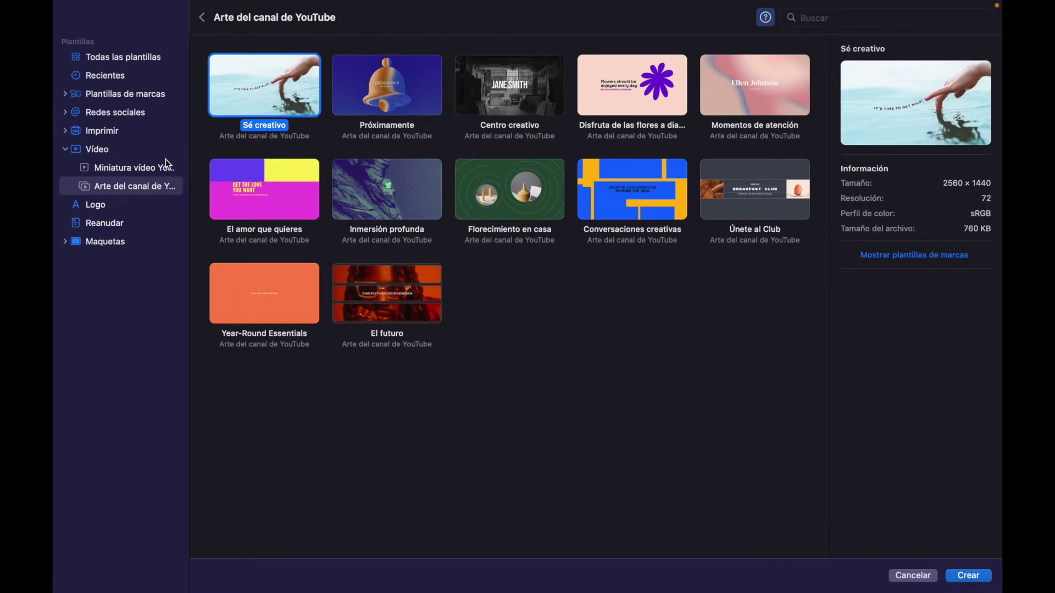
Create a document from the Ruta gastronómica YouTube thumbnail template and show it full screen.
{"action": "left_click", "coordinate": [152, 167]}
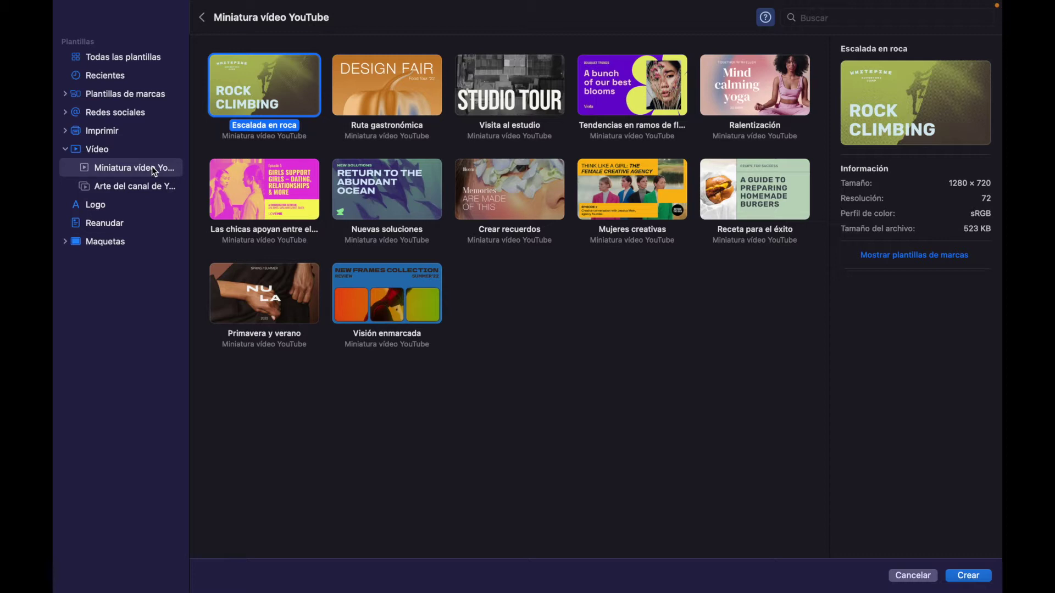
{"action": "left_click", "coordinate": [368, 81]}
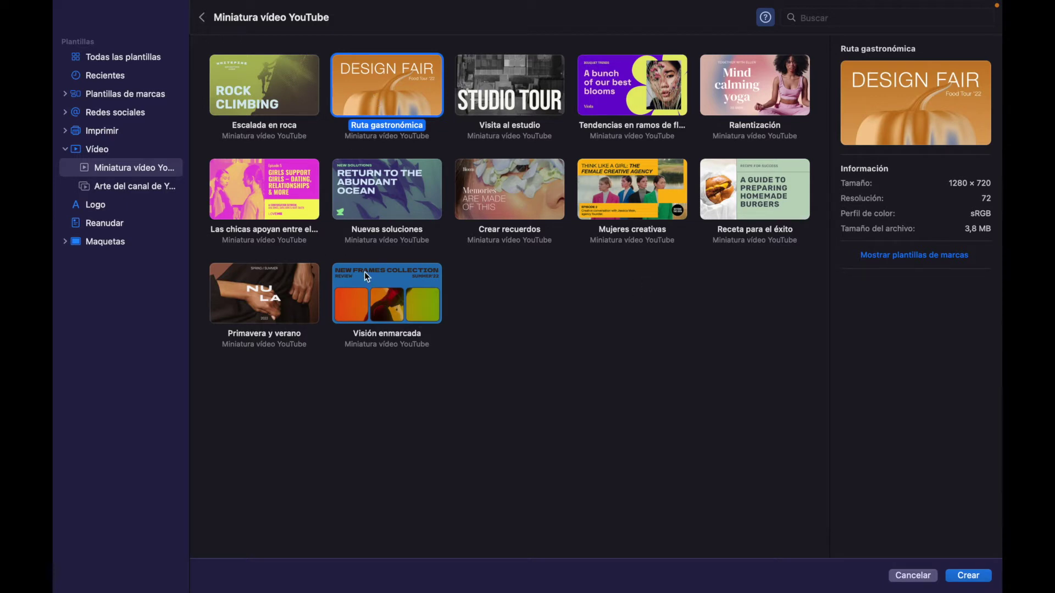
{"action": "left_click", "coordinate": [967, 575]}
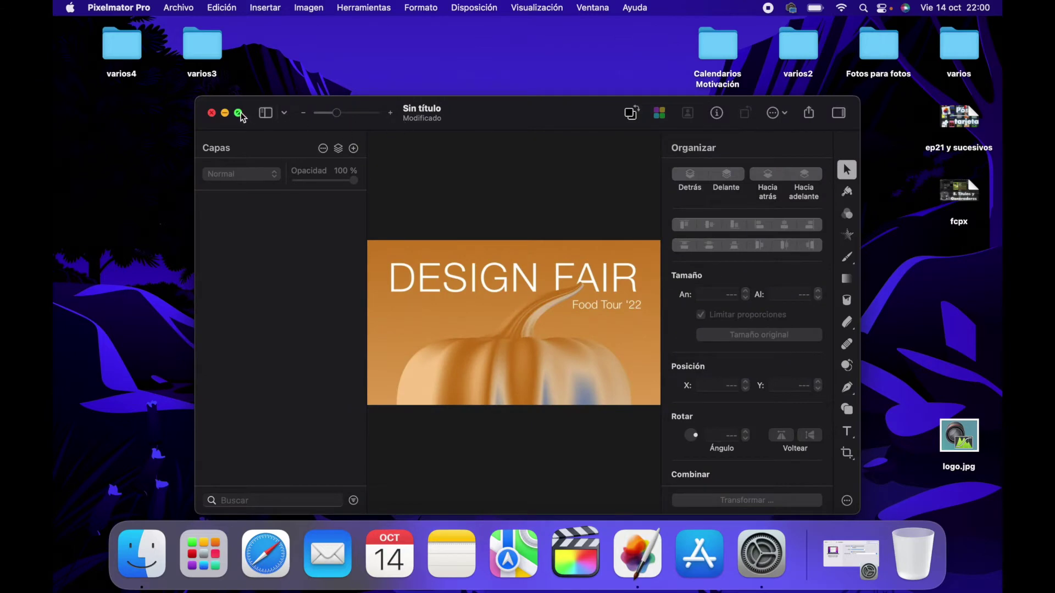
{"action": "left_click", "coordinate": [240, 113]}
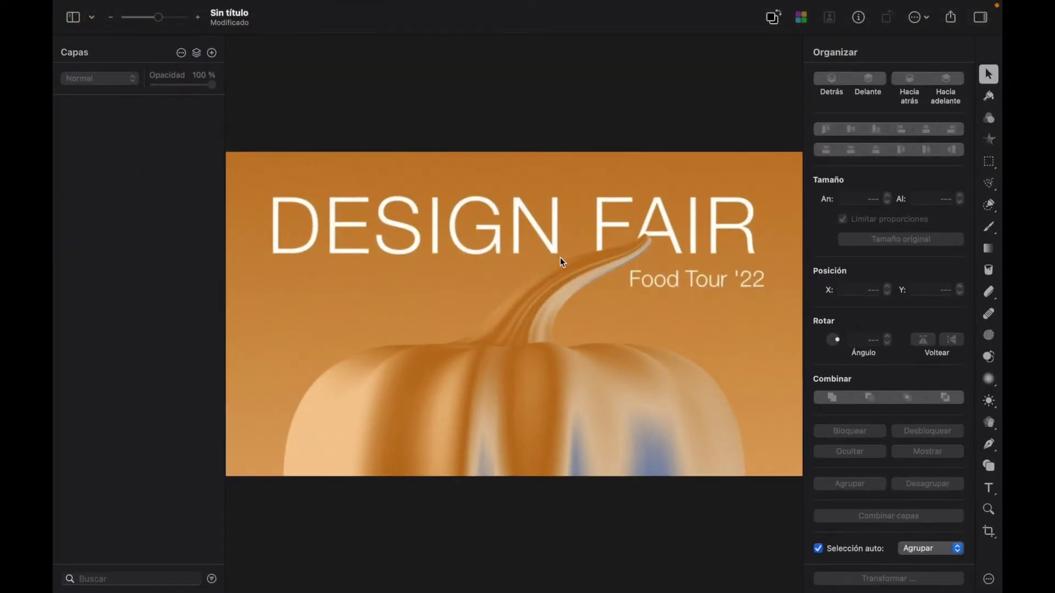
{"action": "key", "text": "super+minus"}
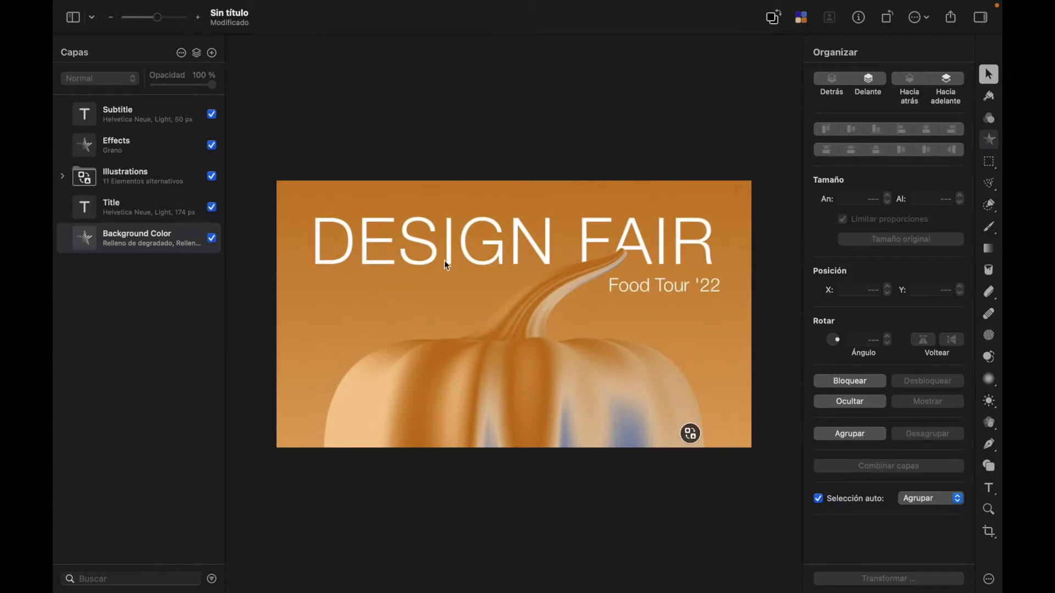
Slightly reduce the word "FAIR" in the thumbnail title and change its font to Zapfino.
{"action": "left_click", "coordinate": [498, 242]}
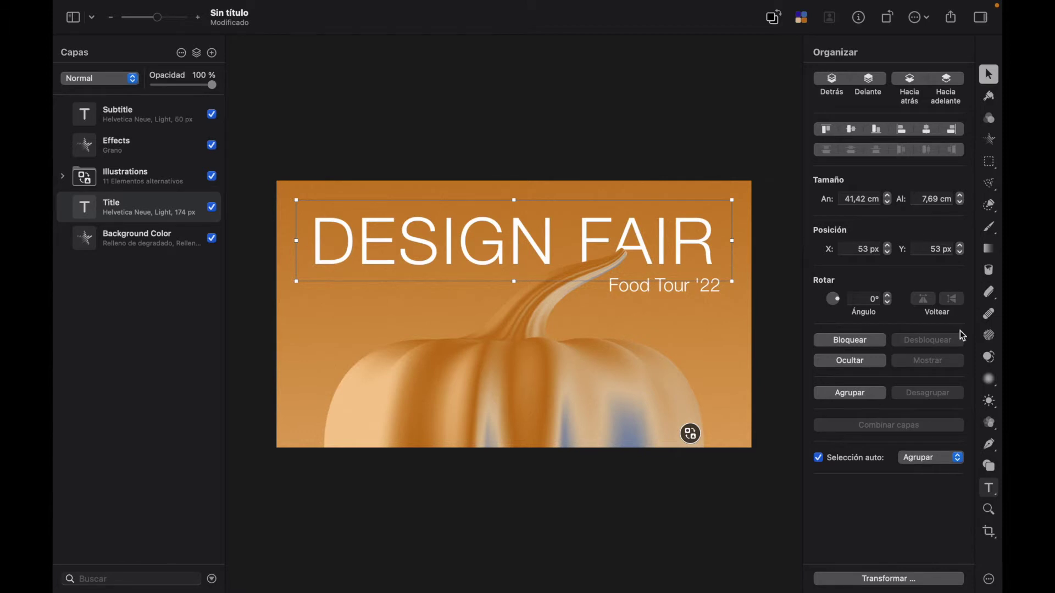
{"action": "left_click", "coordinate": [990, 491]}
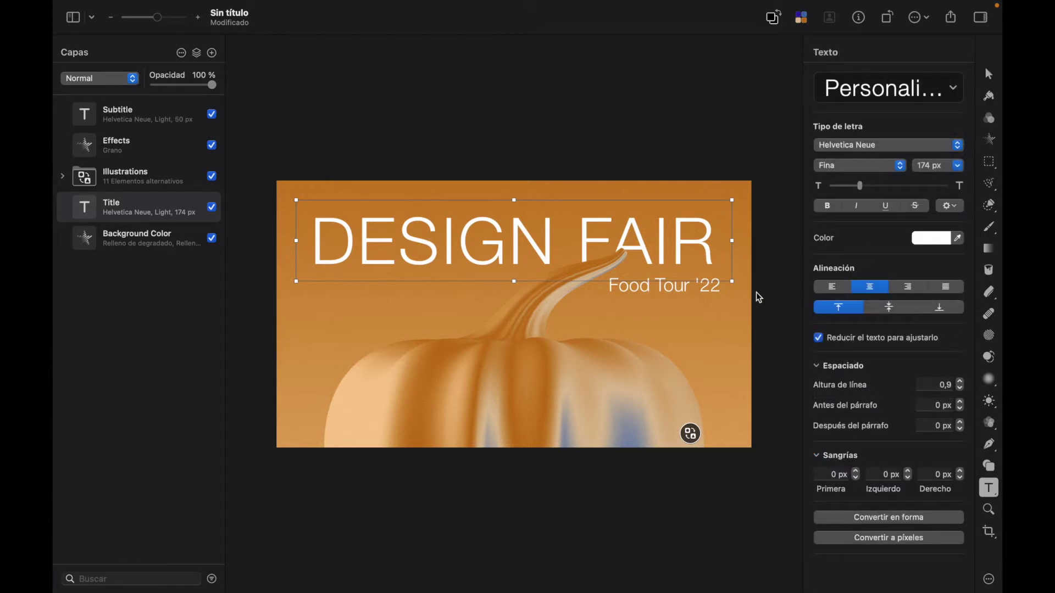
{"action": "left_click", "coordinate": [682, 235]}
{"action": "double_click", "coordinate": [682, 235]}
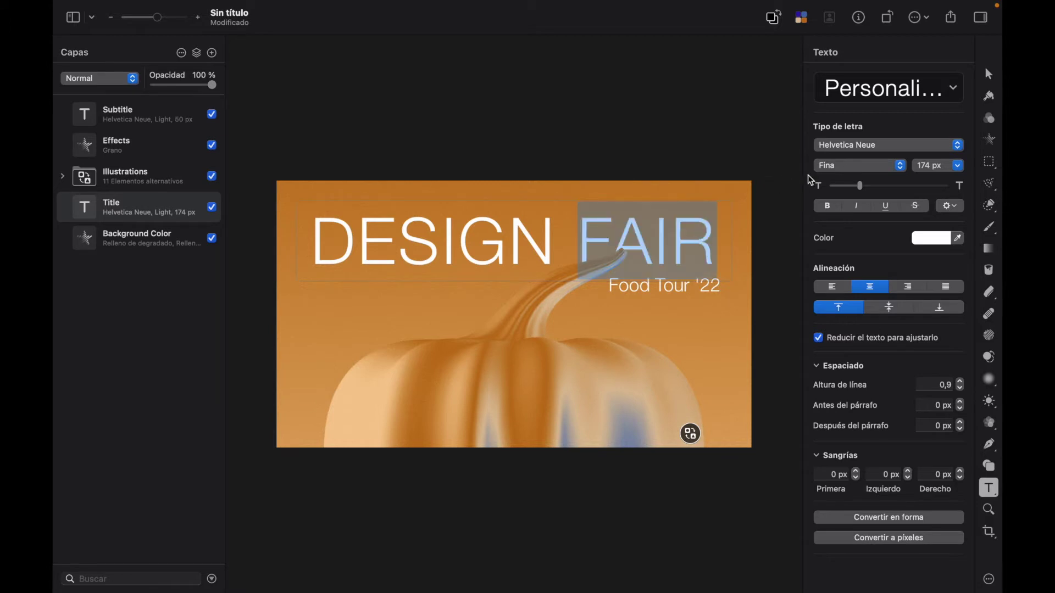
{"action": "mouse_move", "coordinate": [861, 186]}
{"action": "left_mouse_down"}
{"action": "mouse_move", "coordinate": [840, 187]}
{"action": "mouse_move", "coordinate": [859, 186]}
{"action": "left_mouse_up"}
{"action": "left_click", "coordinate": [920, 153]}
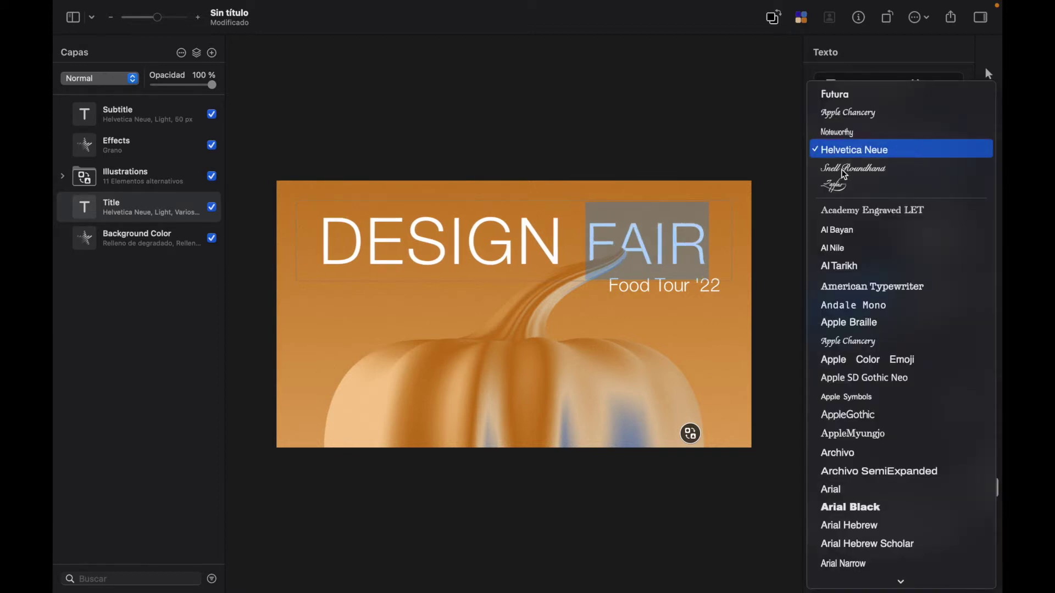
{"action": "left_click", "coordinate": [901, 184]}
{"action": "key", "text": "Escape"}
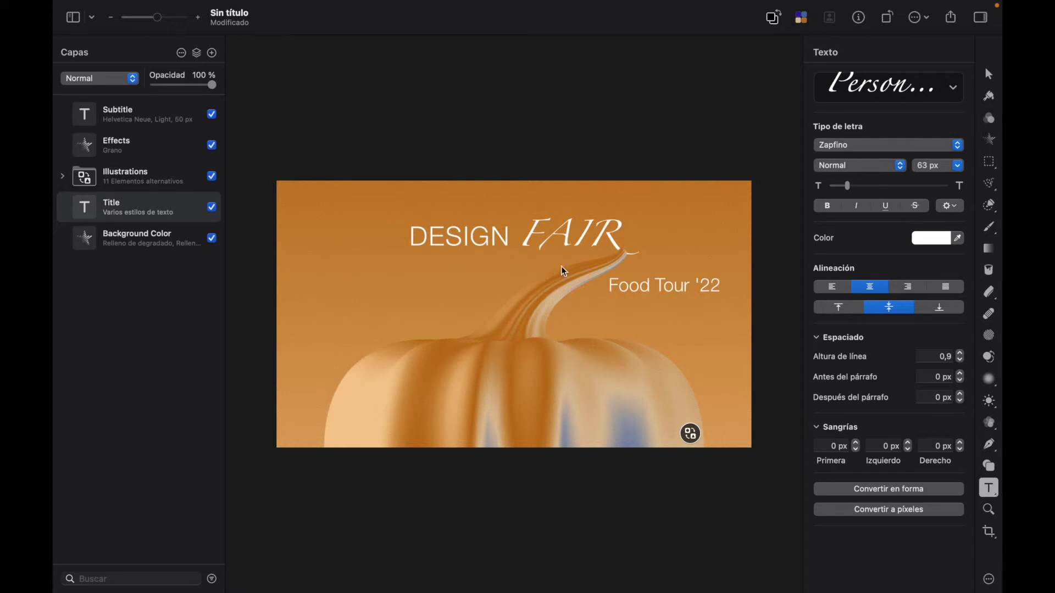
Switch the template illustration to Egg and apply the third document colour palette with crimson, pink and green.
{"action": "left_click", "coordinate": [691, 435]}
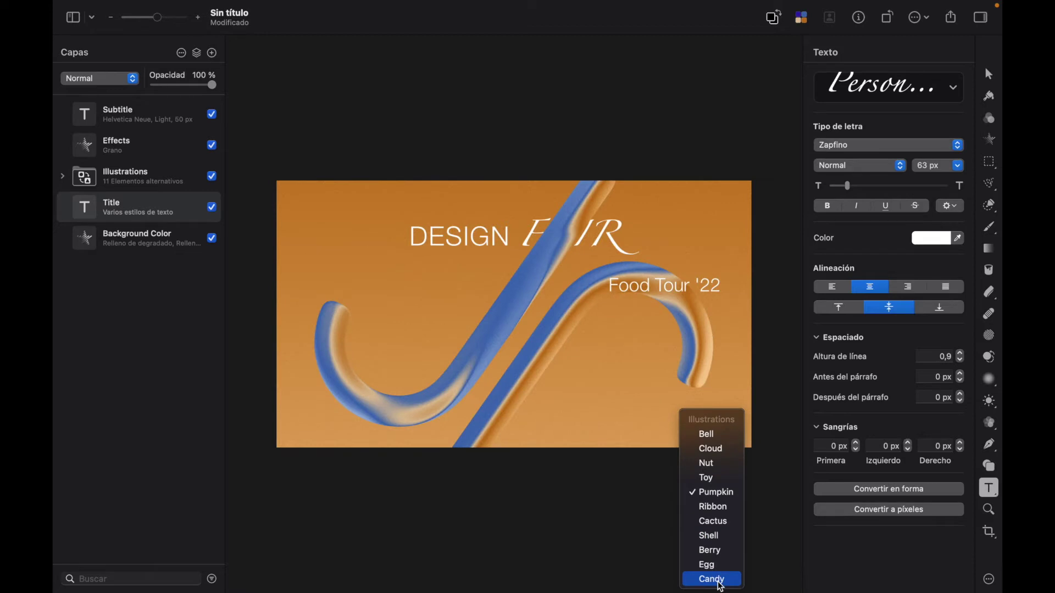
{"action": "left_click", "coordinate": [714, 567]}
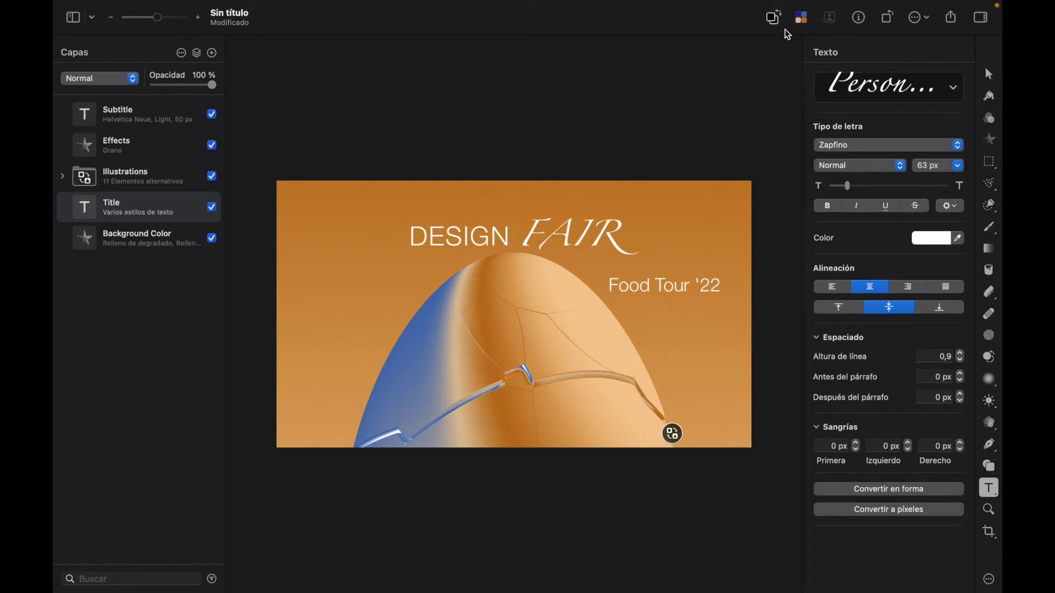
{"action": "left_click", "coordinate": [801, 22]}
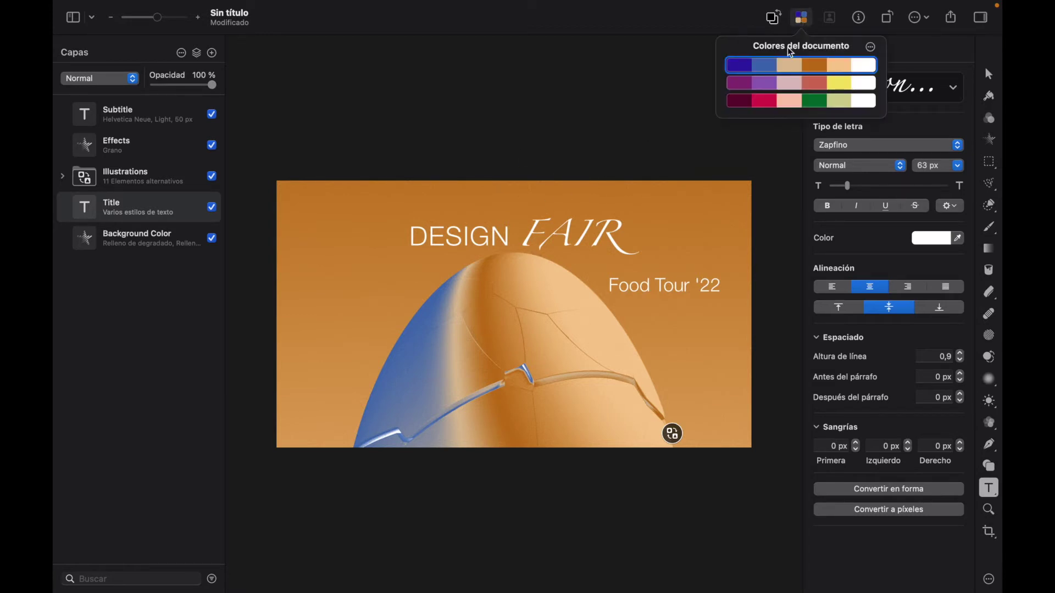
{"action": "left_click", "coordinate": [778, 83]}
{"action": "left_click", "coordinate": [777, 102]}
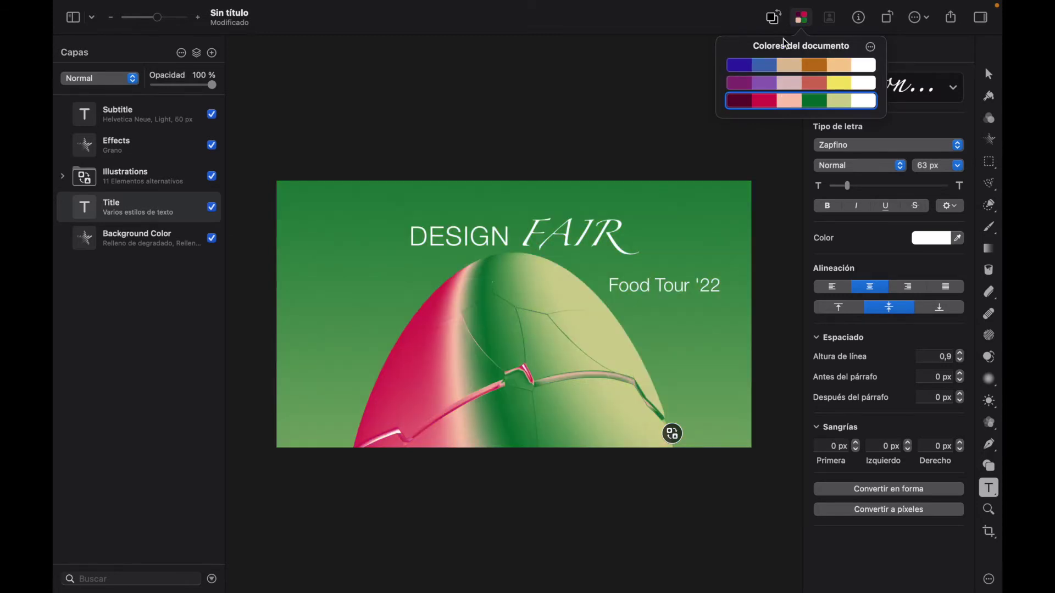
Change the first colour of the active document palette to the bright green 60D838 from the Básico swatches.
{"action": "left_click", "coordinate": [747, 102]}
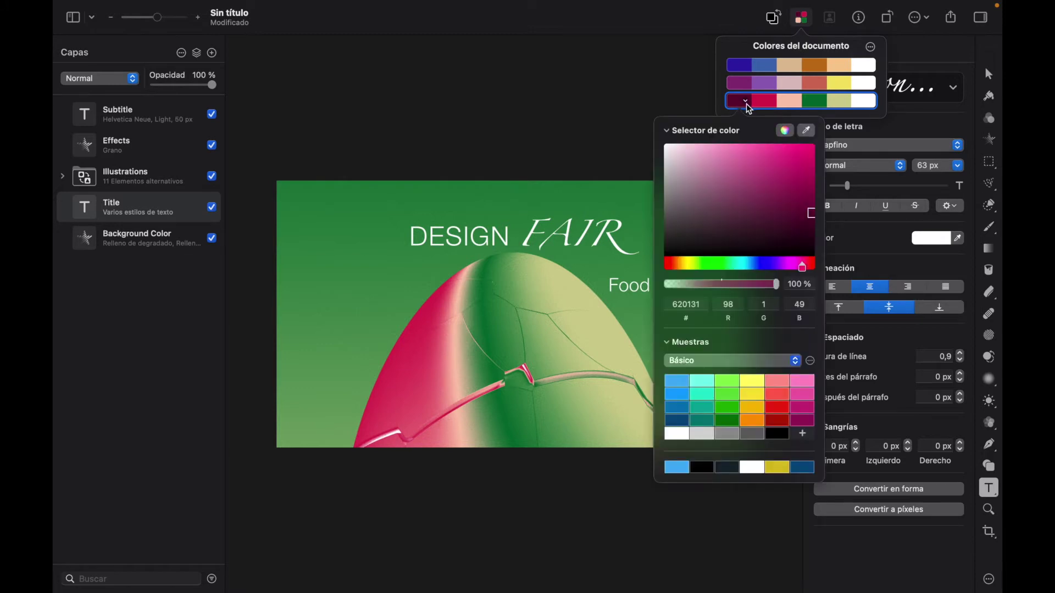
{"action": "left_click", "coordinate": [729, 395]}
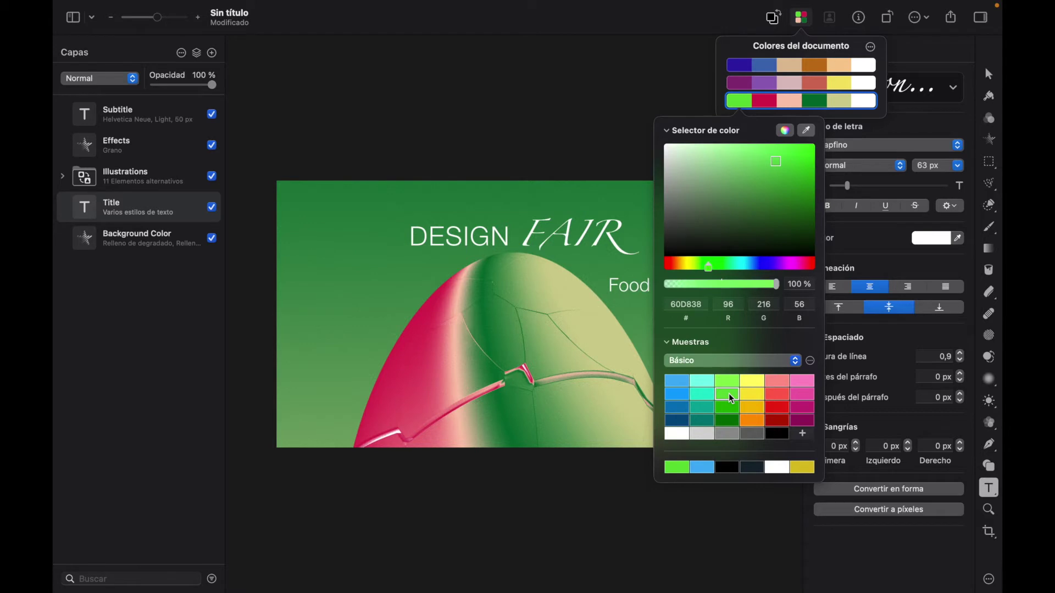
{"action": "left_click", "coordinate": [747, 110]}
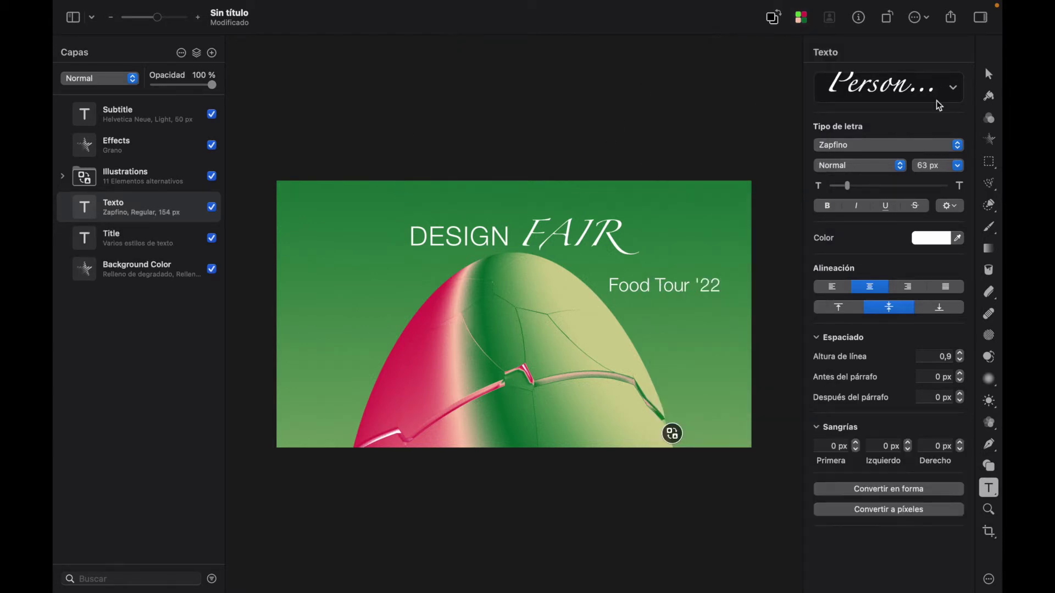
{"action": "left_click", "coordinate": [988, 75]}
{"action": "key", "text": "super+minus"}
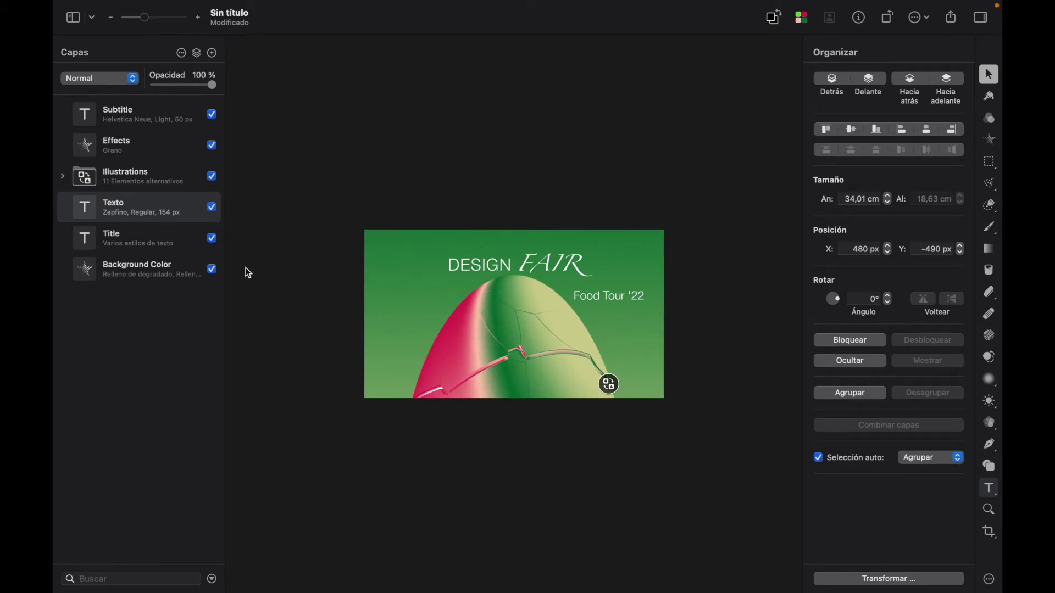
{"action": "left_click", "coordinate": [143, 243]}
{"action": "left_click", "coordinate": [145, 275]}
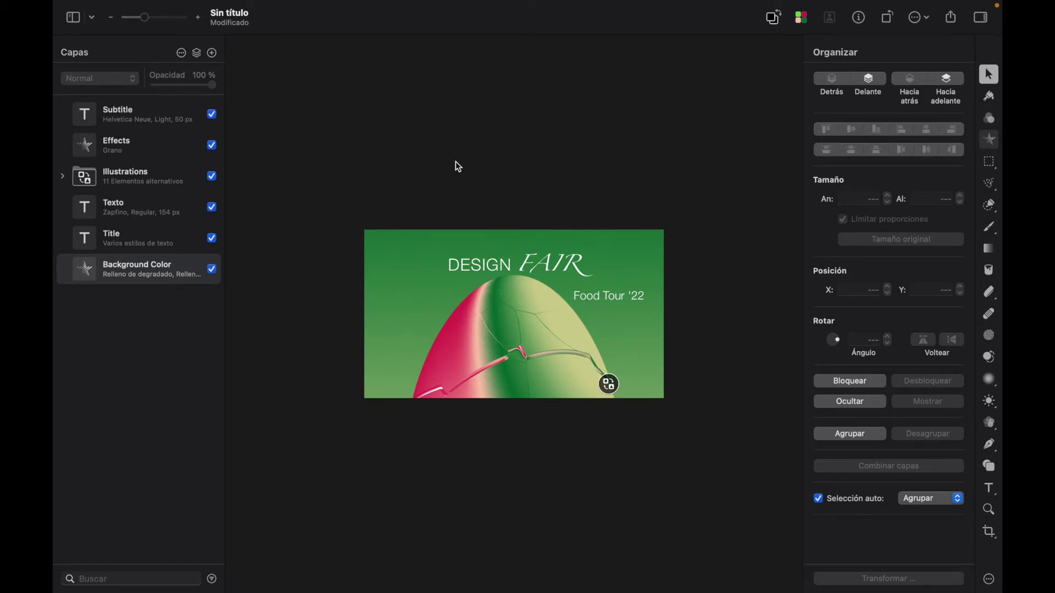
Create a second document from the Visión enmarcada YouTube thumbnail template.
{"action": "mouse_move", "coordinate": [329, 5]}
{"action": "left_click", "coordinate": [175, 8]}
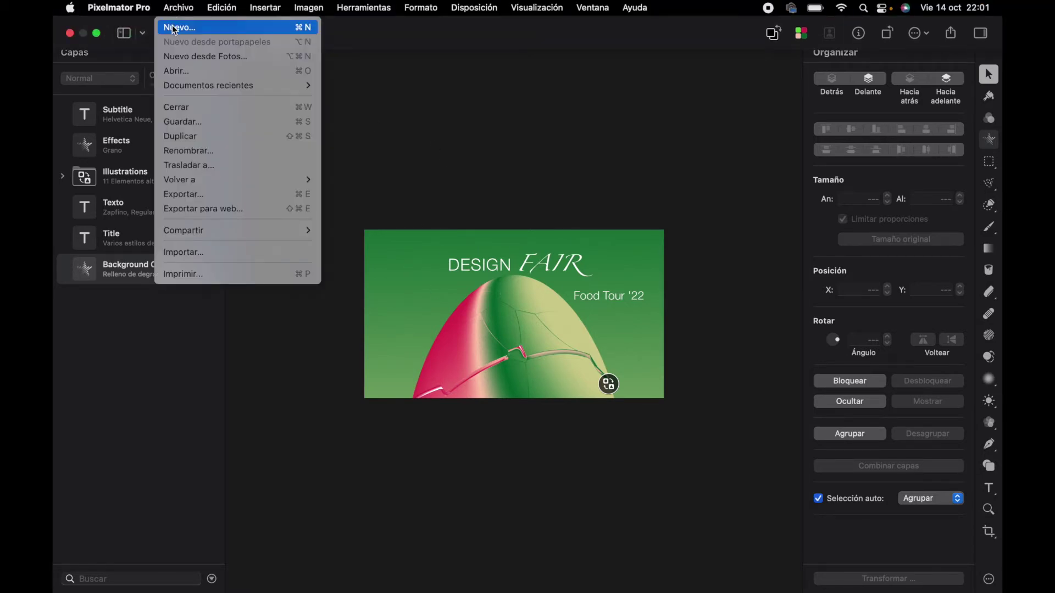
{"action": "left_click", "coordinate": [175, 28]}
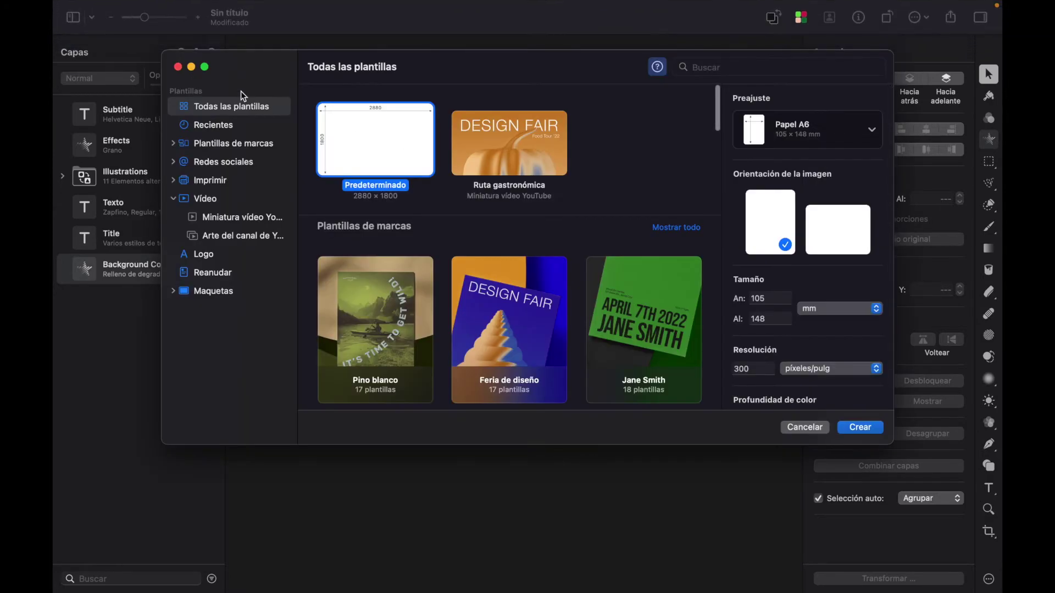
{"action": "left_click", "coordinate": [205, 67]}
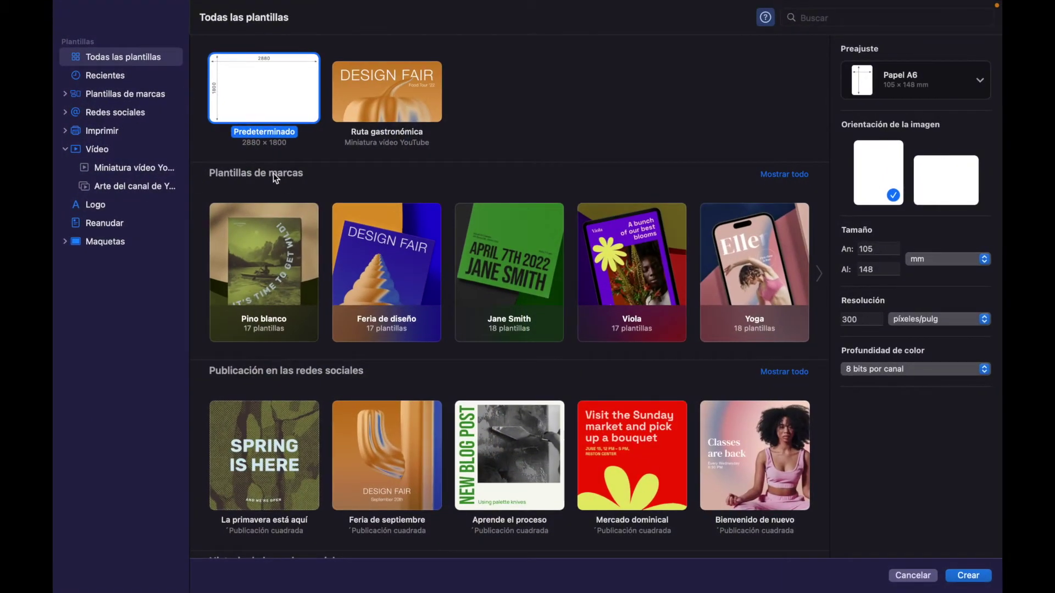
{"action": "left_click", "coordinate": [138, 166]}
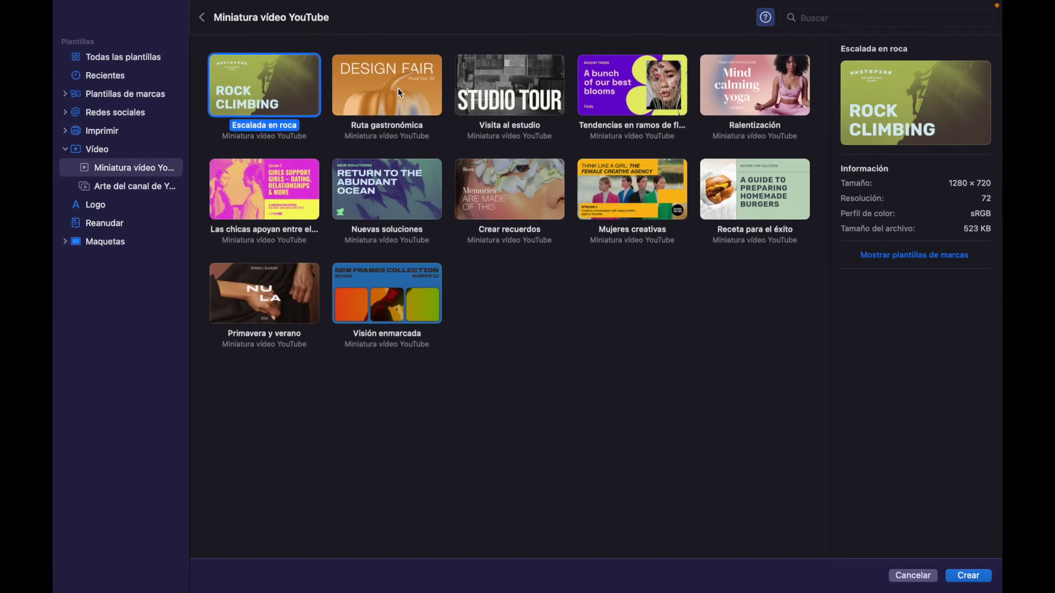
{"action": "left_click", "coordinate": [361, 282]}
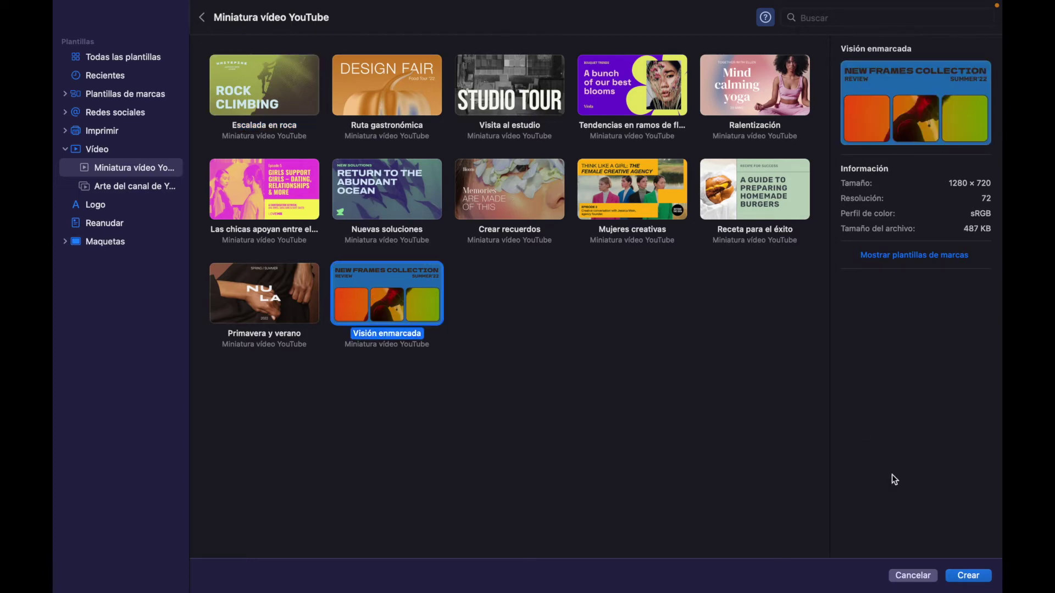
{"action": "left_click", "coordinate": [961, 577]}
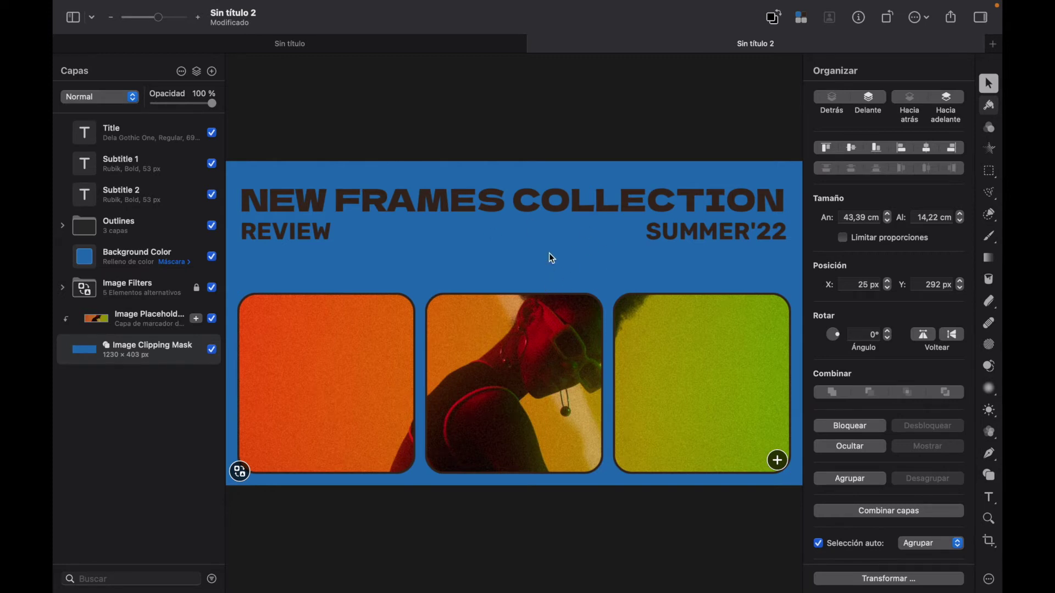
{"action": "scroll", "coordinate": [585, 296], "scroll_direction": "down", "scroll_amount": 3}
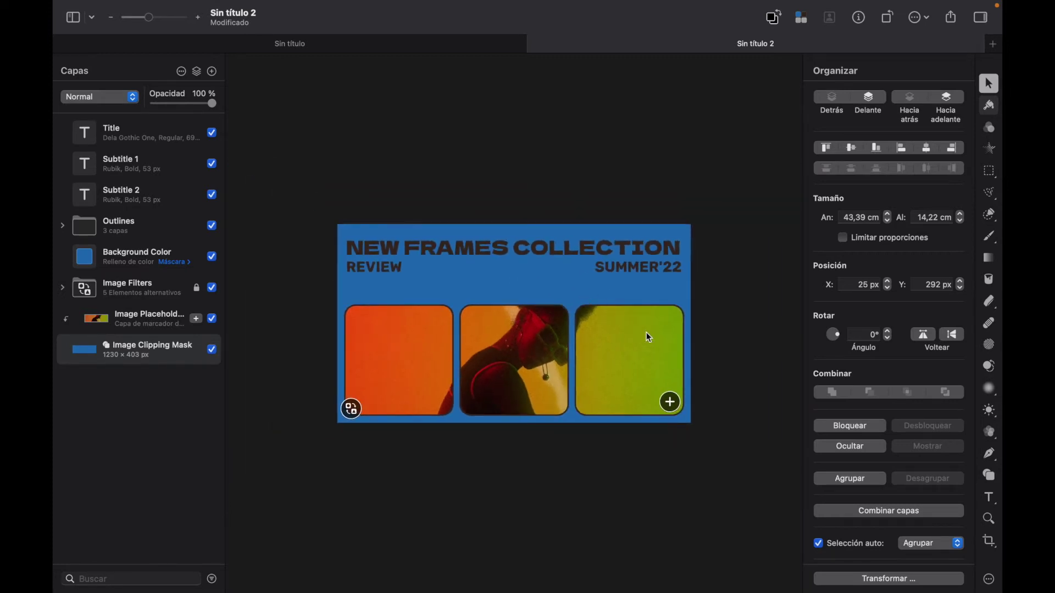
{"action": "left_click", "coordinate": [672, 403]}
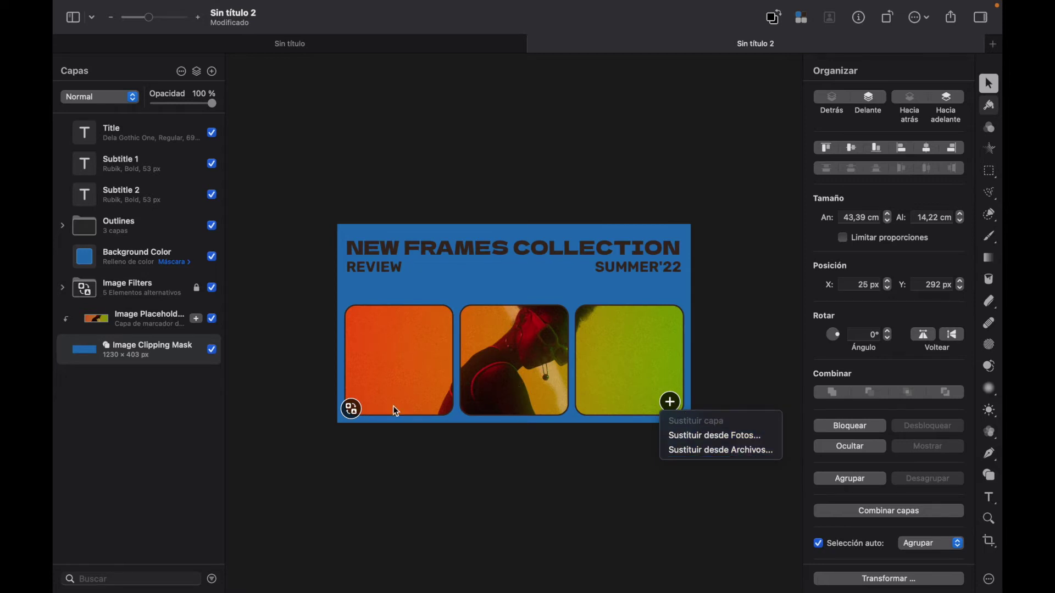
{"action": "left_click", "coordinate": [354, 408]}
{"action": "left_click", "coordinate": [354, 407]}
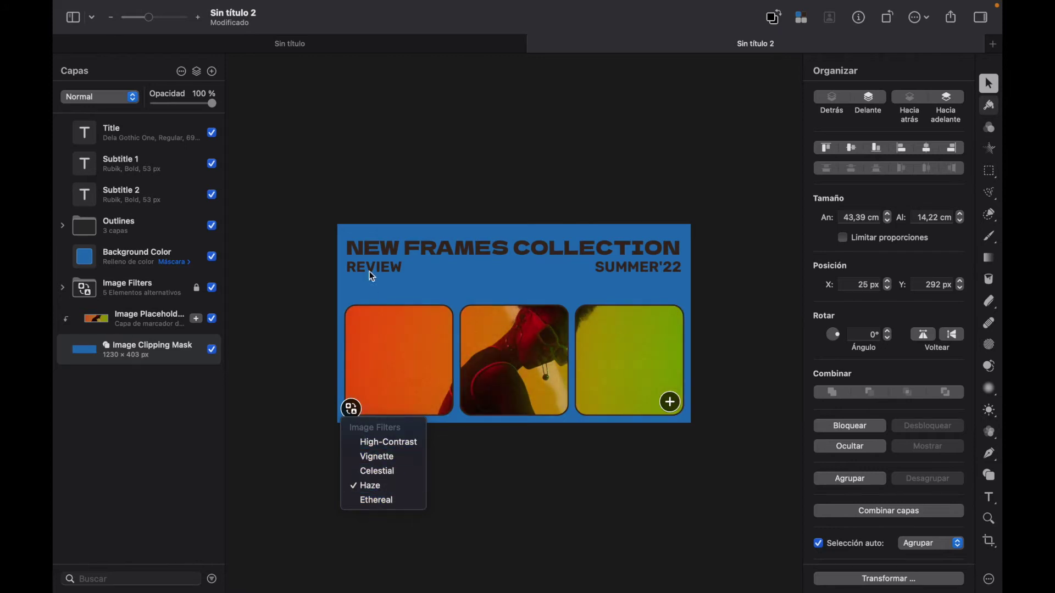
{"action": "left_click", "coordinate": [328, 153]}
{"action": "left_click", "coordinate": [355, 410]}
Adjust the luminosity of the Image Placeholder layer, setting Exposición to 200 % and Punto negro to 100 %.
{"action": "left_click", "coordinate": [134, 316]}
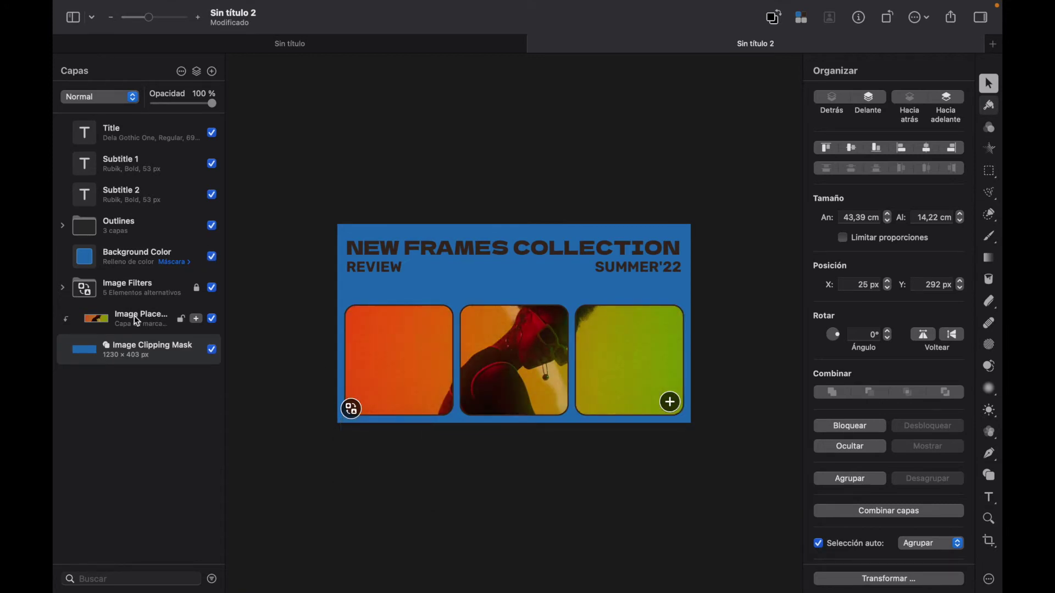
{"action": "left_click", "coordinate": [107, 311]}
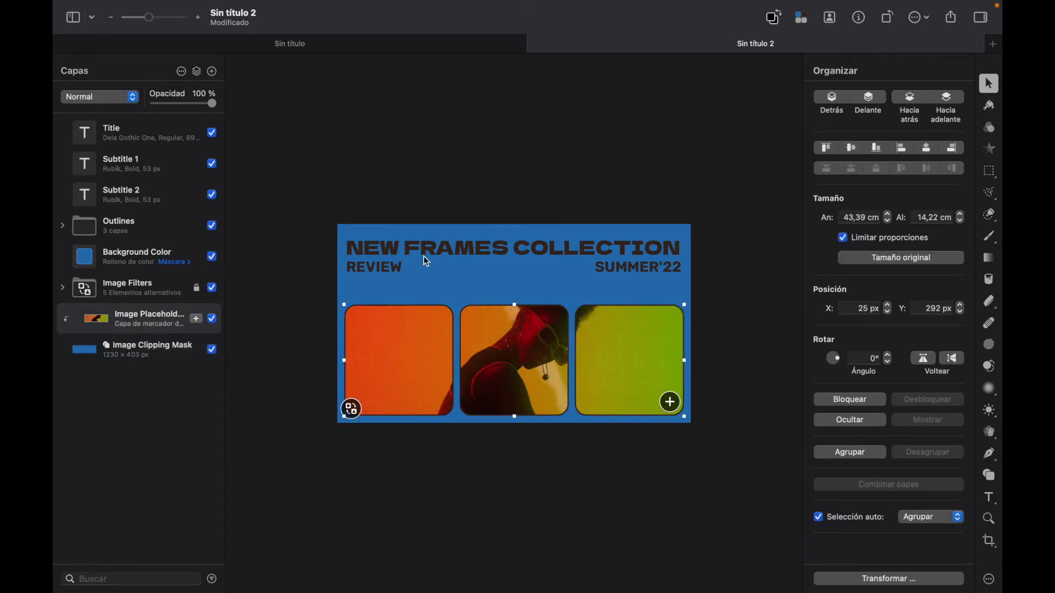
{"action": "left_click", "coordinate": [991, 128]}
{"action": "scroll", "coordinate": [919, 268], "scroll_direction": "down", "scroll_amount": 3}
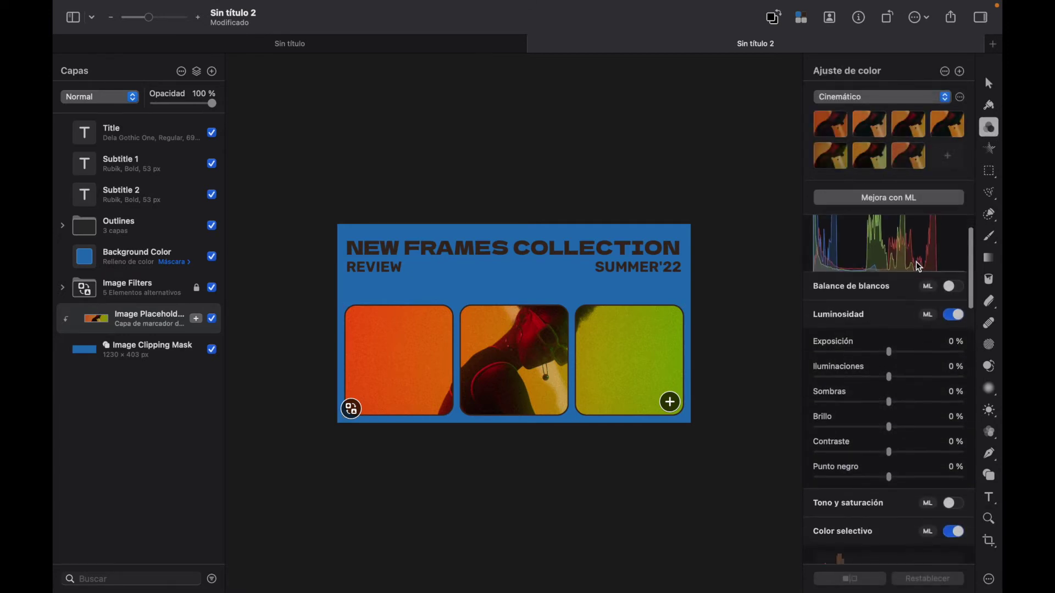
{"action": "left_click_drag", "start_coordinate": [910, 320], "coordinate": [969, 323]}
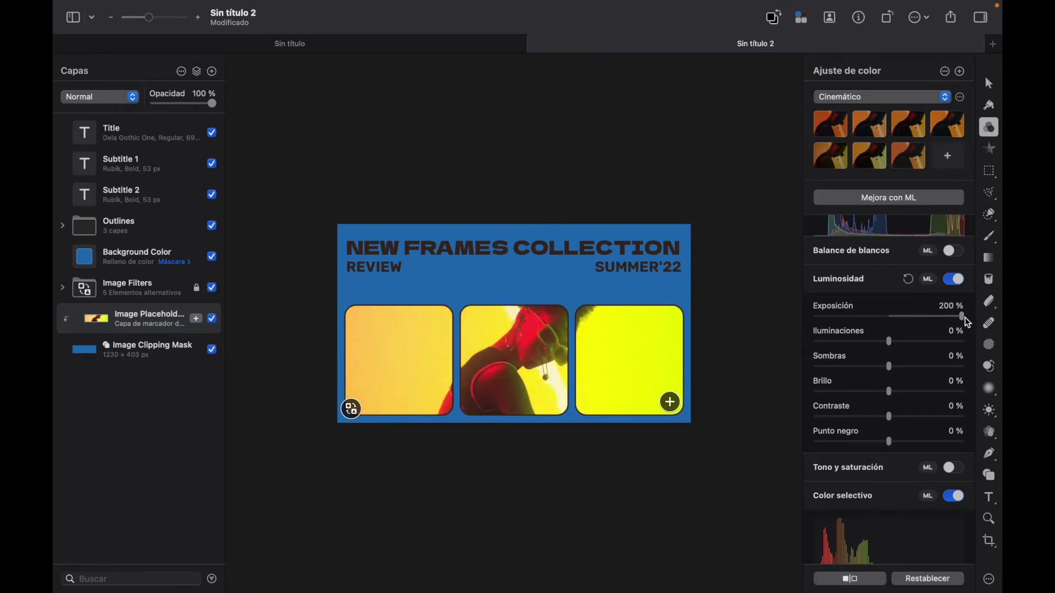
{"action": "left_click_drag", "start_coordinate": [889, 442], "coordinate": [962, 443]}
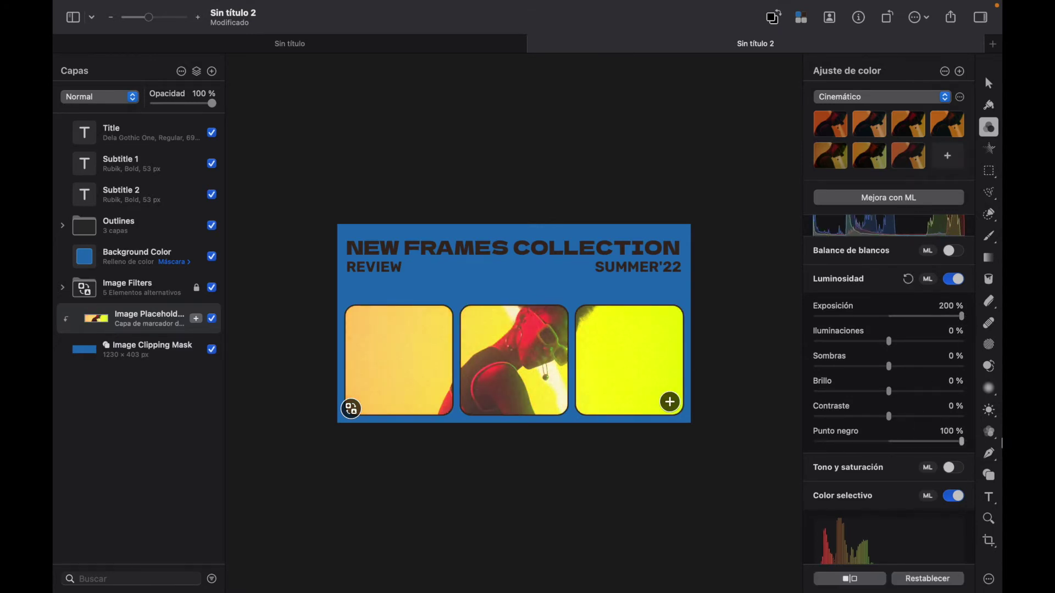
Enable the Difuminar adjustment on the Image Placeholder layer and set Blancos to 87 %.
{"action": "scroll", "coordinate": [894, 424], "scroll_direction": "down", "scroll_amount": 2}
{"action": "scroll", "coordinate": [894, 424], "scroll_direction": "down", "scroll_amount": 12}
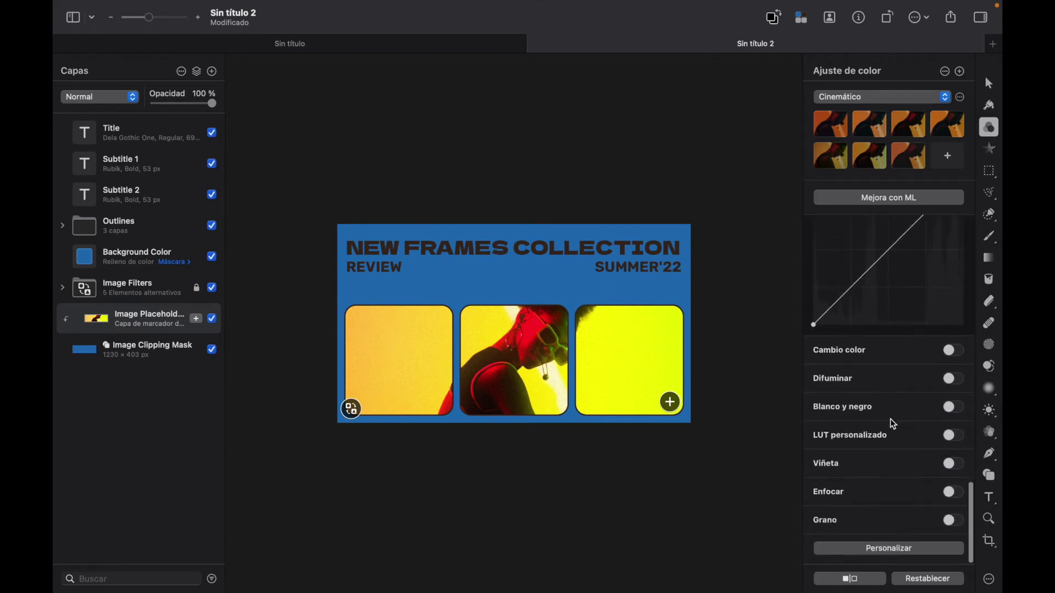
{"action": "left_click", "coordinate": [954, 381]}
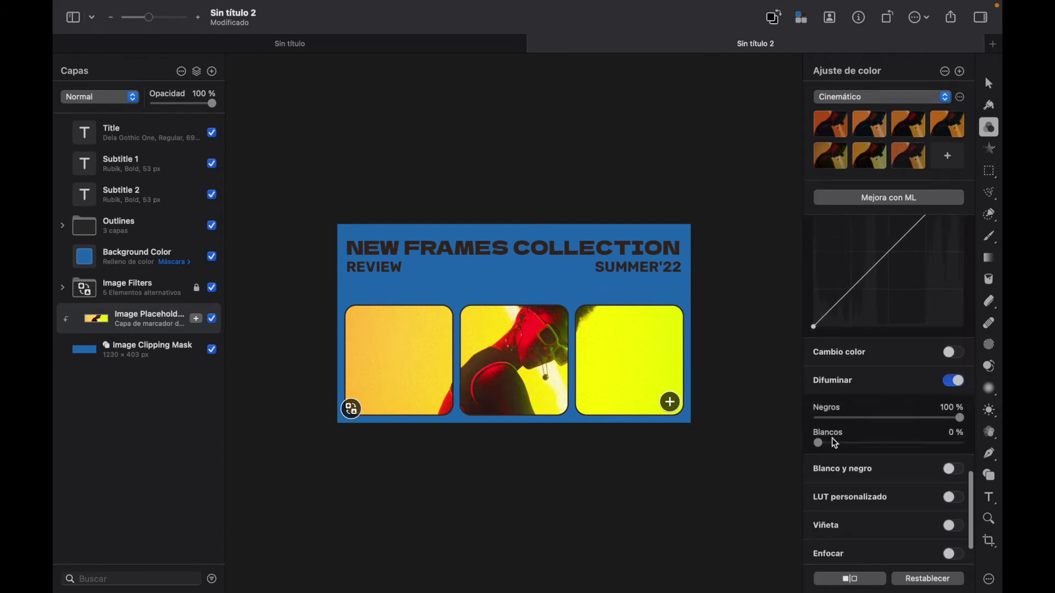
{"action": "left_click_drag", "start_coordinate": [819, 444], "coordinate": [942, 444]}
Enable the Blanco y negro adjustment on the placeholder image with Rojo 100 %, Verde -63 % and Azul -61 %.
{"action": "scroll", "coordinate": [915, 481], "scroll_direction": "down", "scroll_amount": 2}
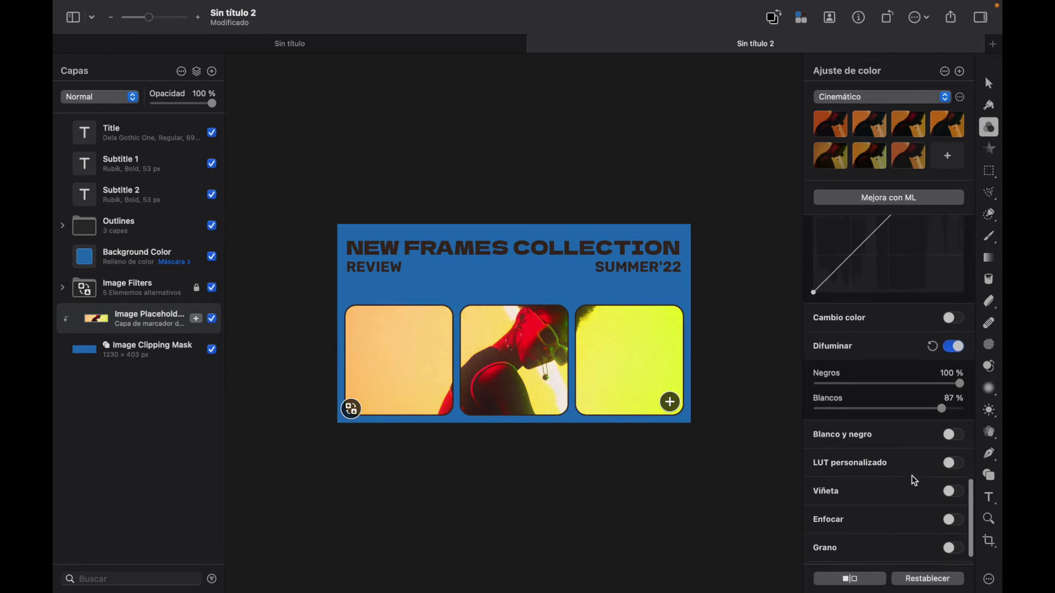
{"action": "left_click", "coordinate": [955, 433]}
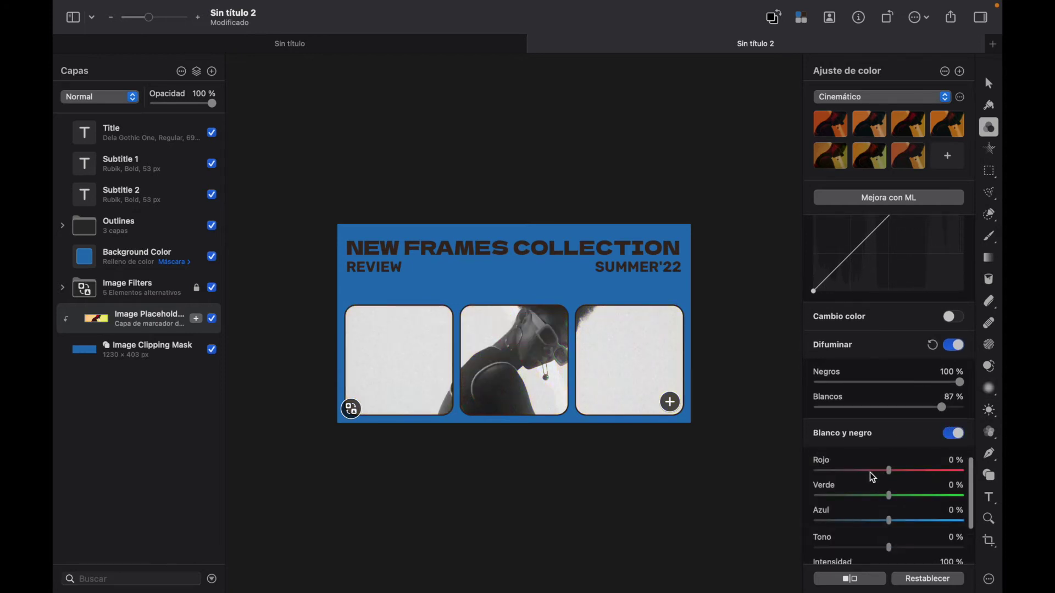
{"action": "scroll", "coordinate": [882, 456], "scroll_direction": "down", "scroll_amount": 3}
{"action": "left_click_drag", "start_coordinate": [890, 396], "coordinate": [963, 396]}
{"action": "left_click_drag", "start_coordinate": [890, 423], "coordinate": [843, 423]}
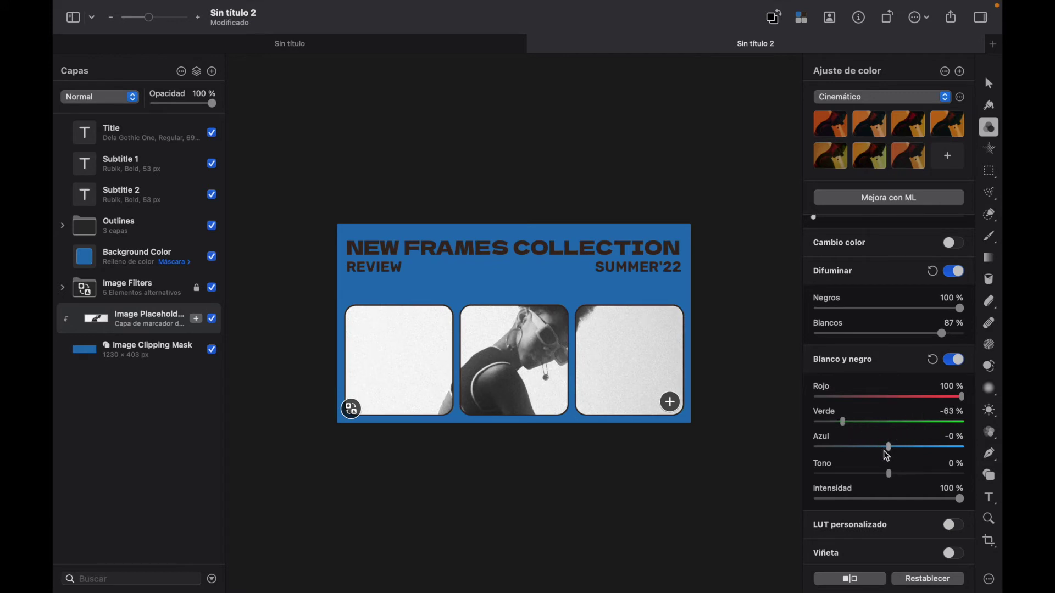
{"action": "left_click_drag", "start_coordinate": [884, 451], "coordinate": [845, 448]}
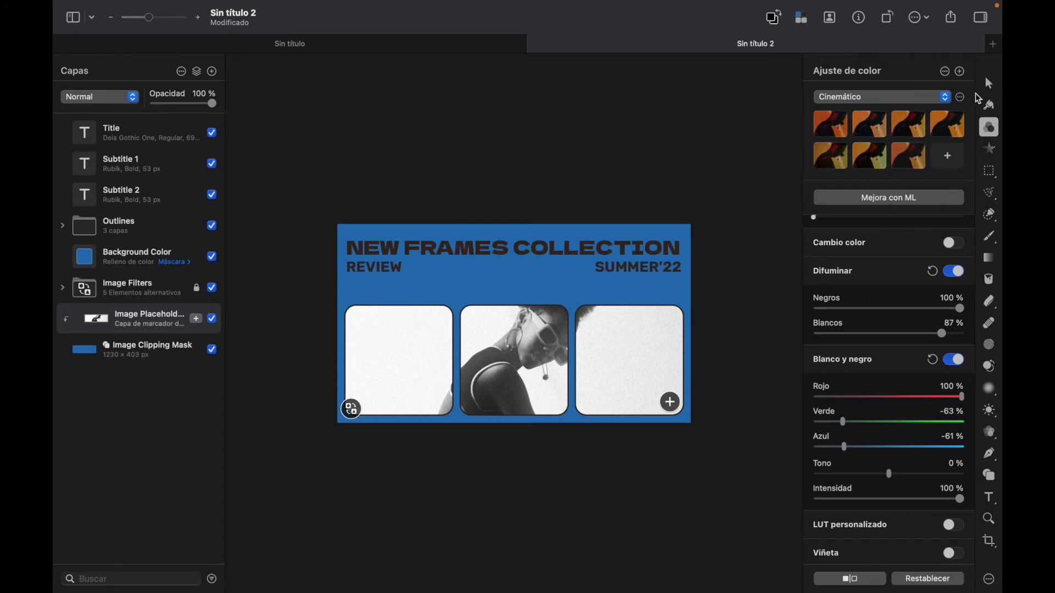
Replace the word COLLECTION in the thumbnail's title with AÑLKJDF.
{"action": "left_click", "coordinate": [988, 88]}
{"action": "left_click", "coordinate": [570, 250]}
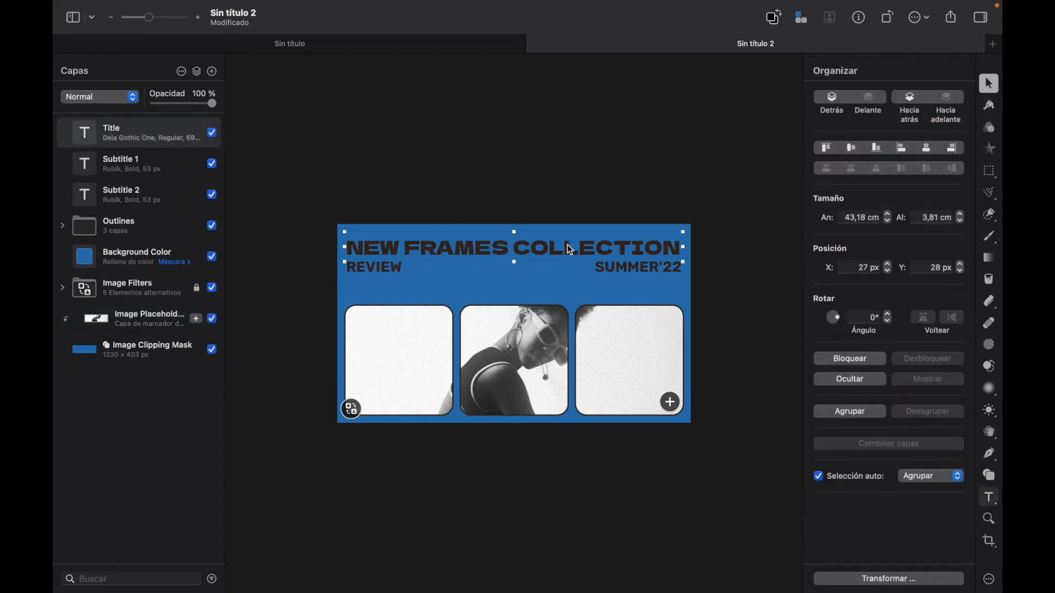
{"action": "double_click", "coordinate": [569, 248]}
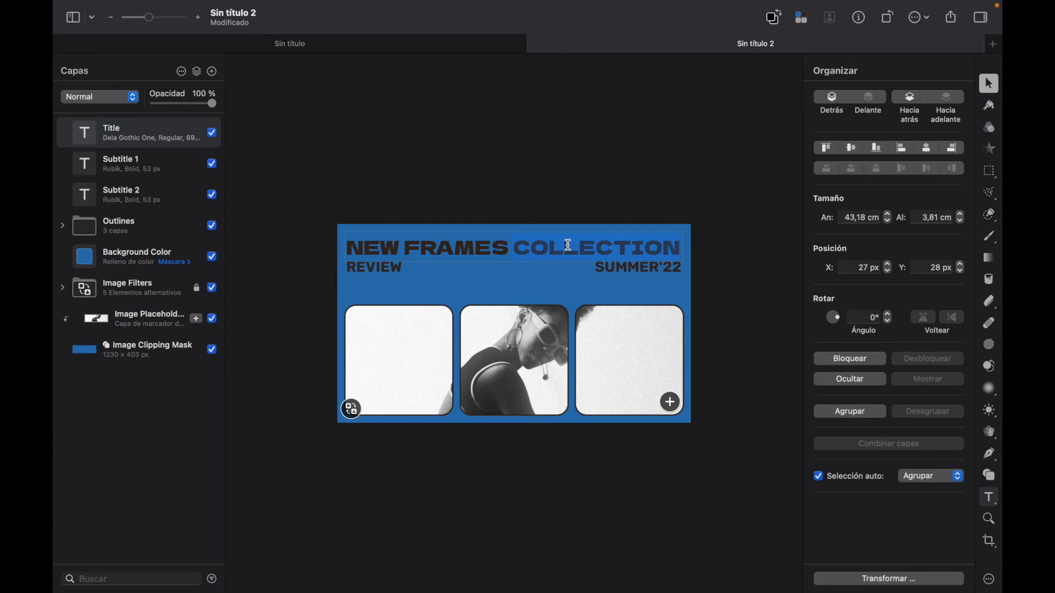
{"action": "type", "text": "AÑLKJDF"}
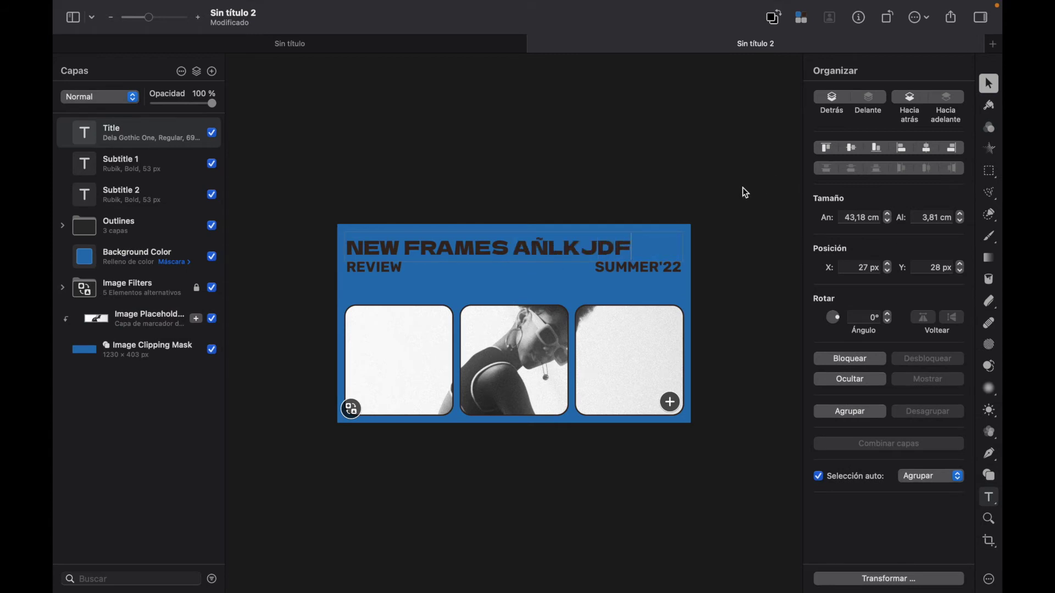
{"action": "left_click", "coordinate": [745, 192]}
Close the Sin título 2 document and discard it without saving.
{"action": "left_click", "coordinate": [580, 249]}
{"action": "double_click", "coordinate": [580, 249]}
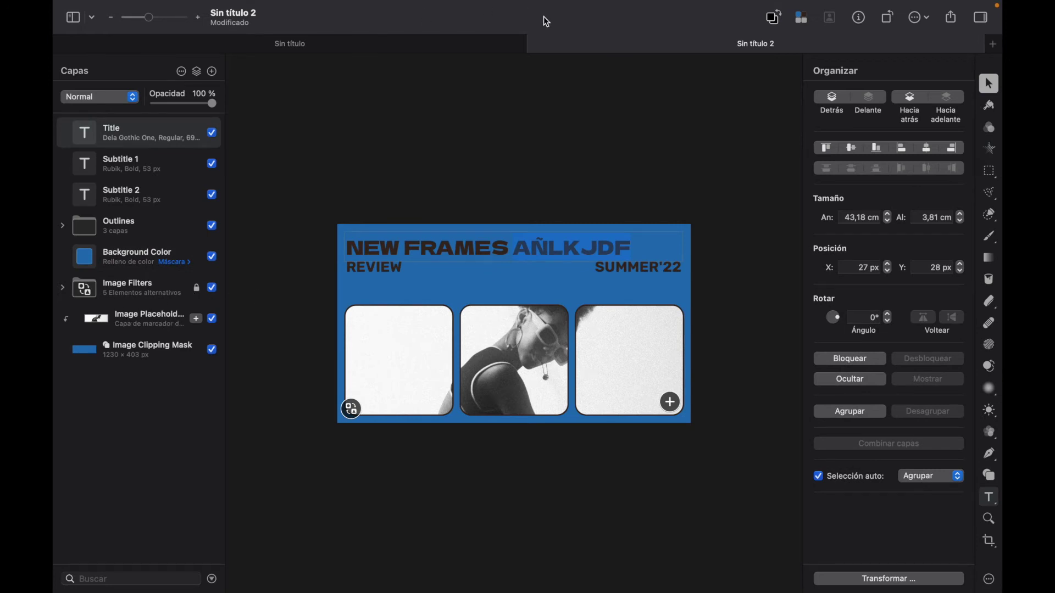
{"action": "left_click", "coordinate": [537, 45]}
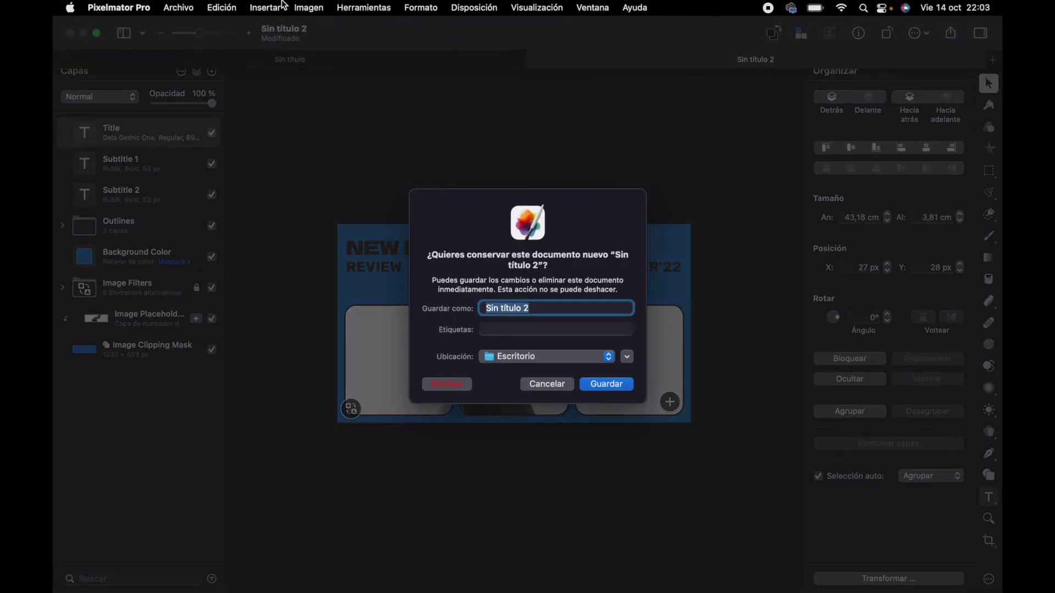
{"action": "left_click", "coordinate": [440, 386]}
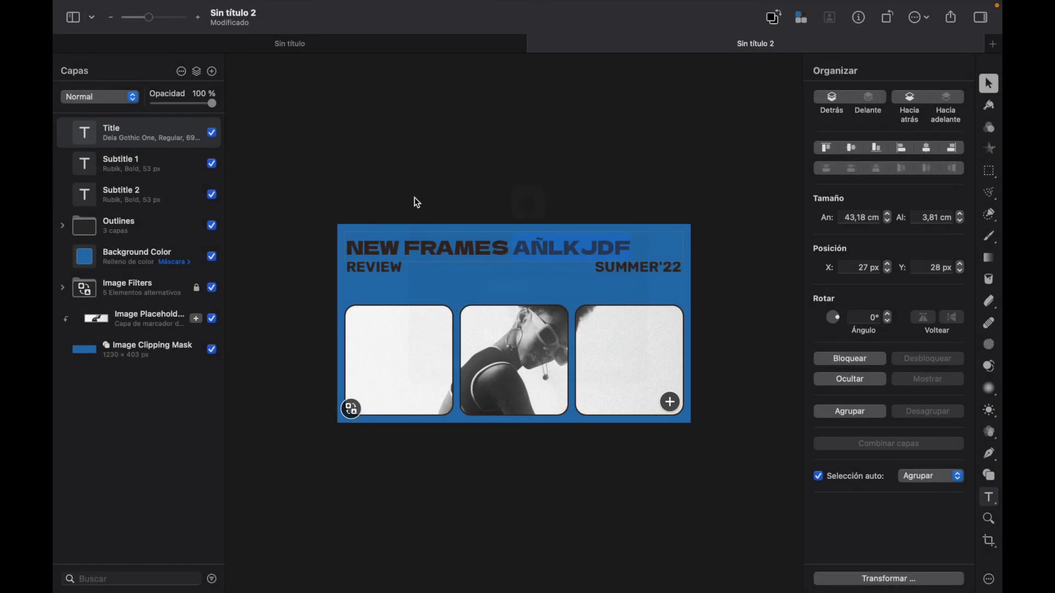
Create a new document from the Florecimiento en casa template in the Arte del canal de YouTube category.
{"action": "left_click", "coordinate": [178, 7]}
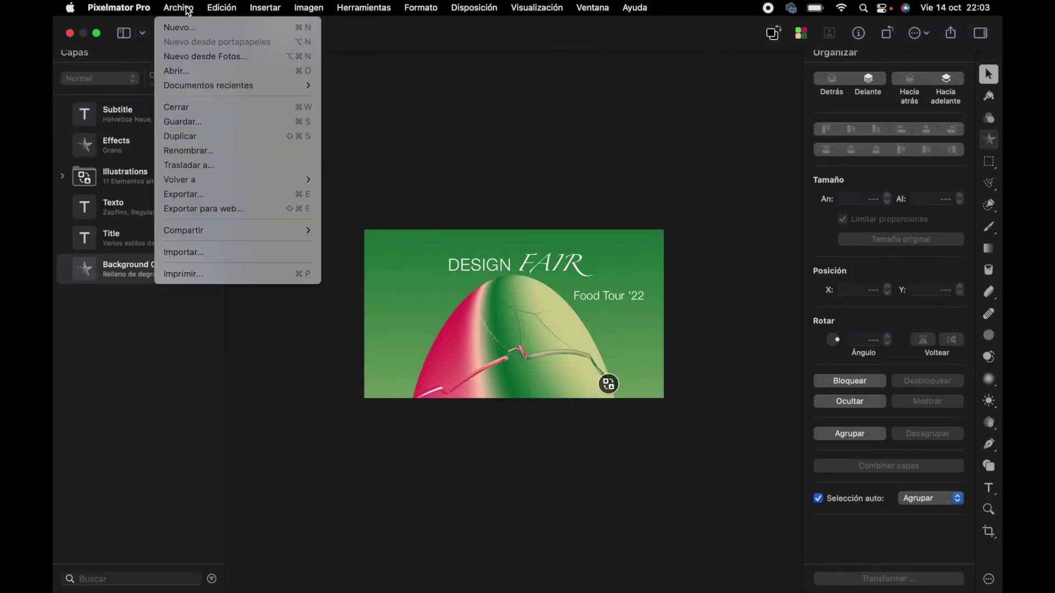
{"action": "left_click", "coordinate": [187, 28]}
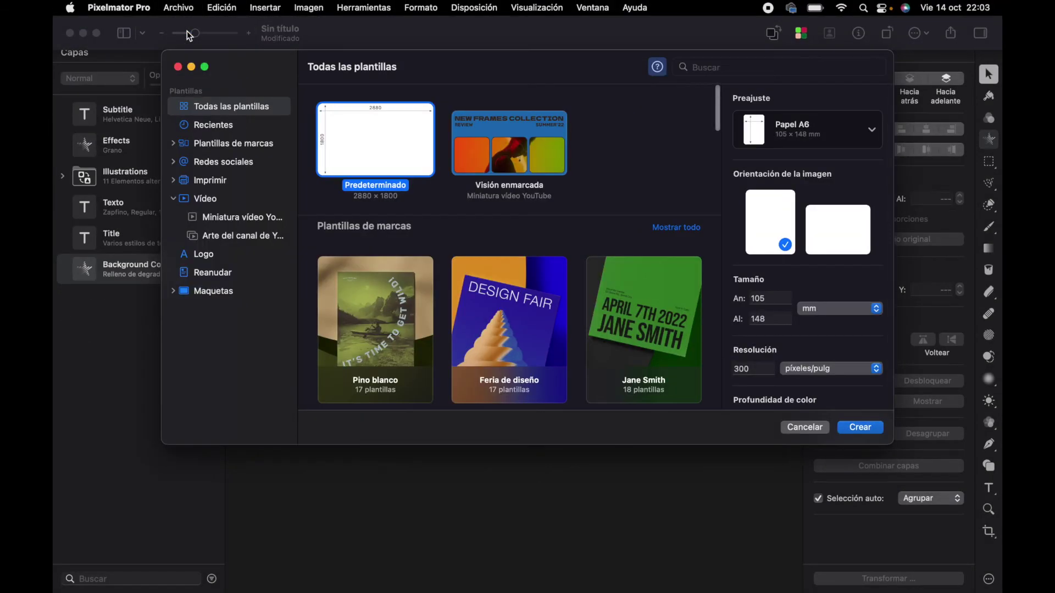
{"action": "left_click", "coordinate": [207, 68]}
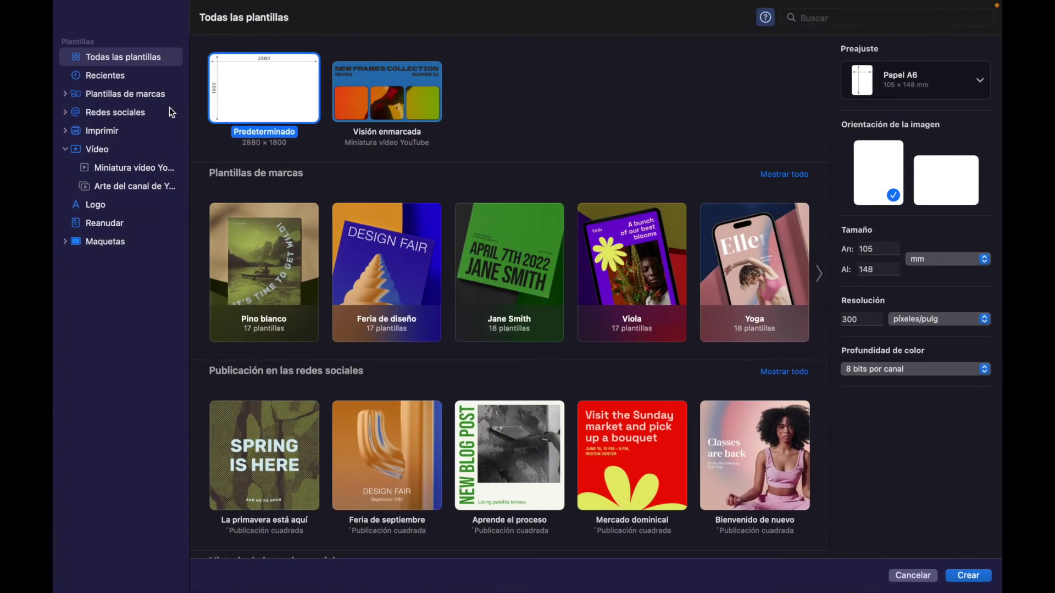
{"action": "left_click", "coordinate": [133, 167]}
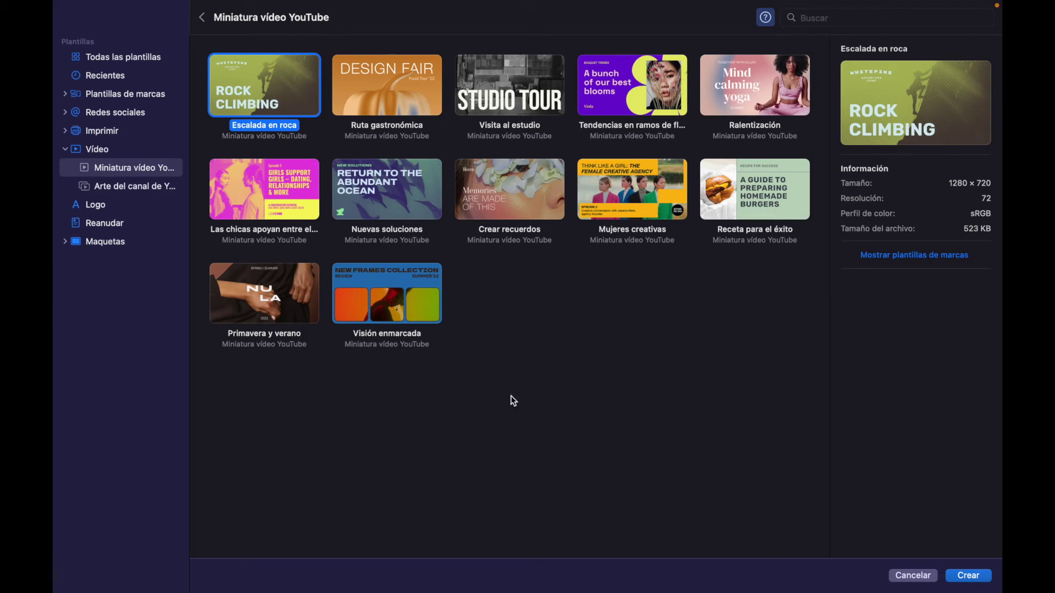
{"action": "left_click", "coordinate": [109, 189]}
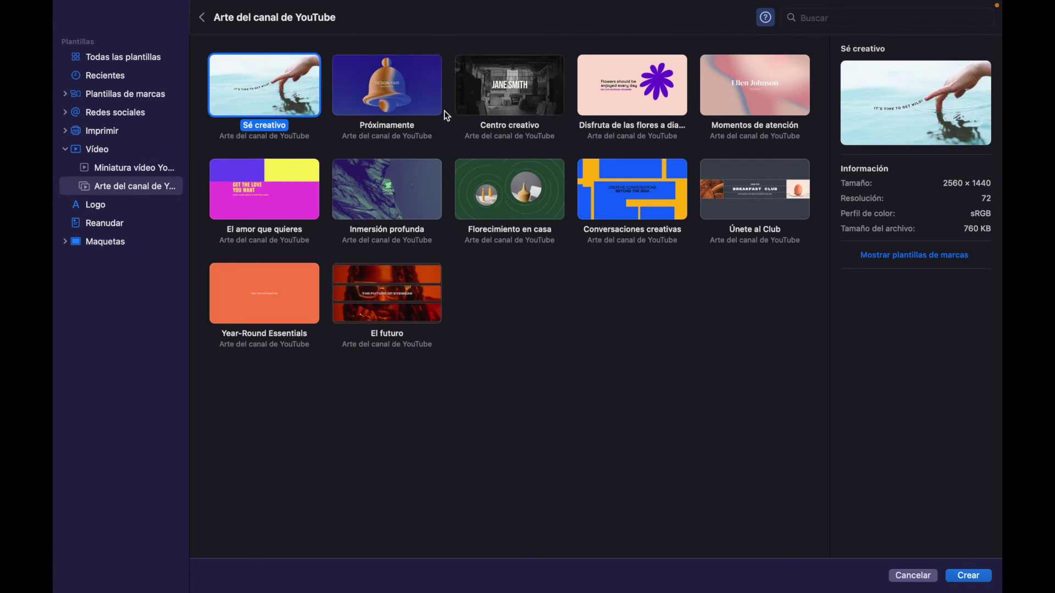
{"action": "left_click", "coordinate": [509, 193]}
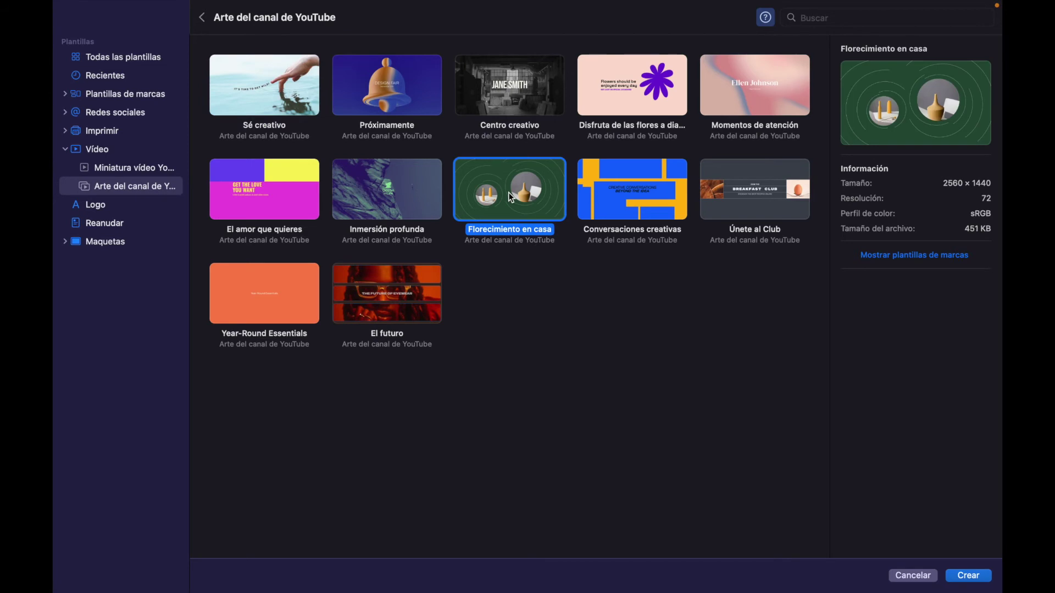
{"action": "left_click", "coordinate": [970, 576]}
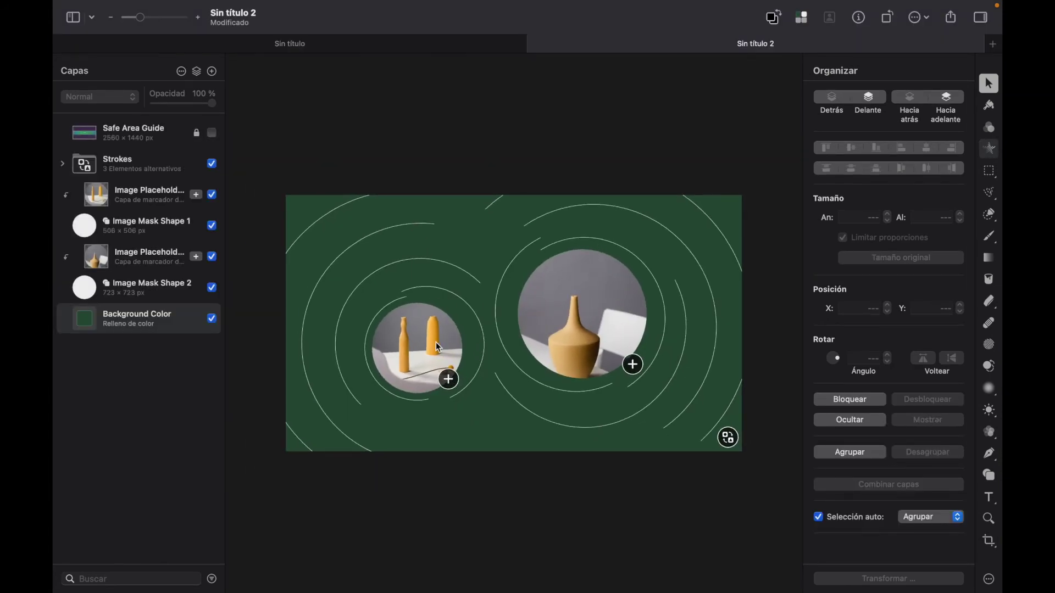
Review the replacement options for the small bottle placeholder and the alternatives for the Strokes element.
{"action": "left_click", "coordinate": [450, 380]}
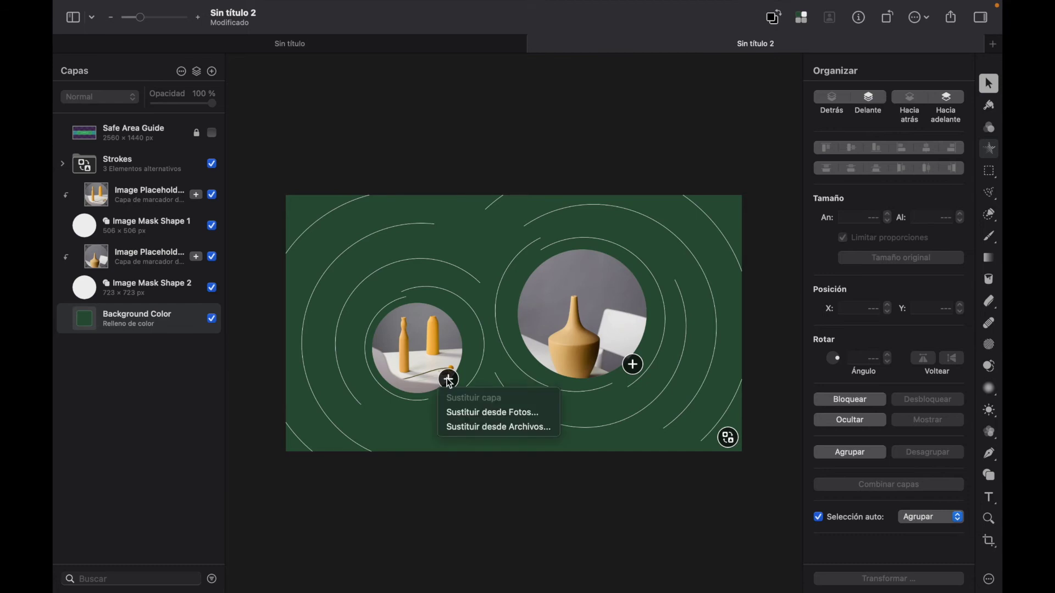
{"action": "left_click", "coordinate": [730, 442]}
{"action": "left_click", "coordinate": [733, 445]}
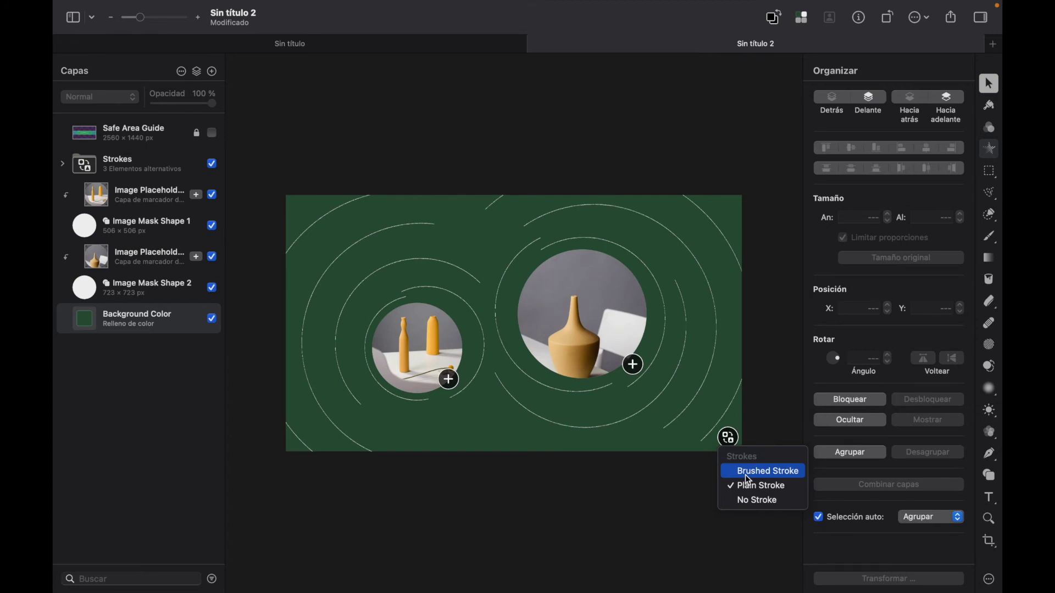
{"action": "left_click", "coordinate": [139, 253]}
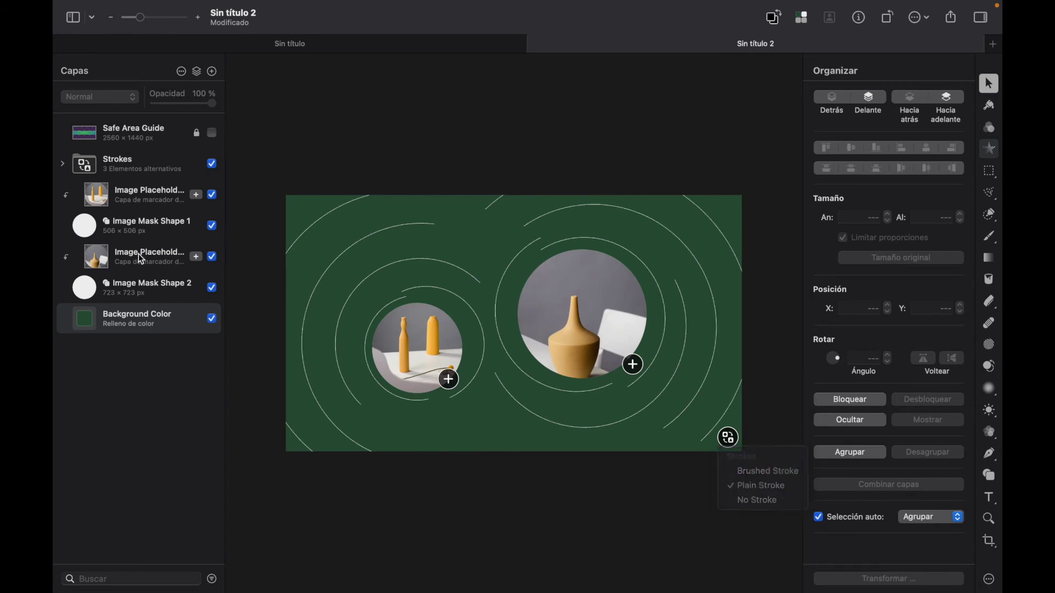
Enlarge the vase Image Placeholder within its circular mask to 40,99 × 40,99 cm, positioned at X 1081,5 px and Y 0 px.
{"action": "left_click", "coordinate": [125, 253]}
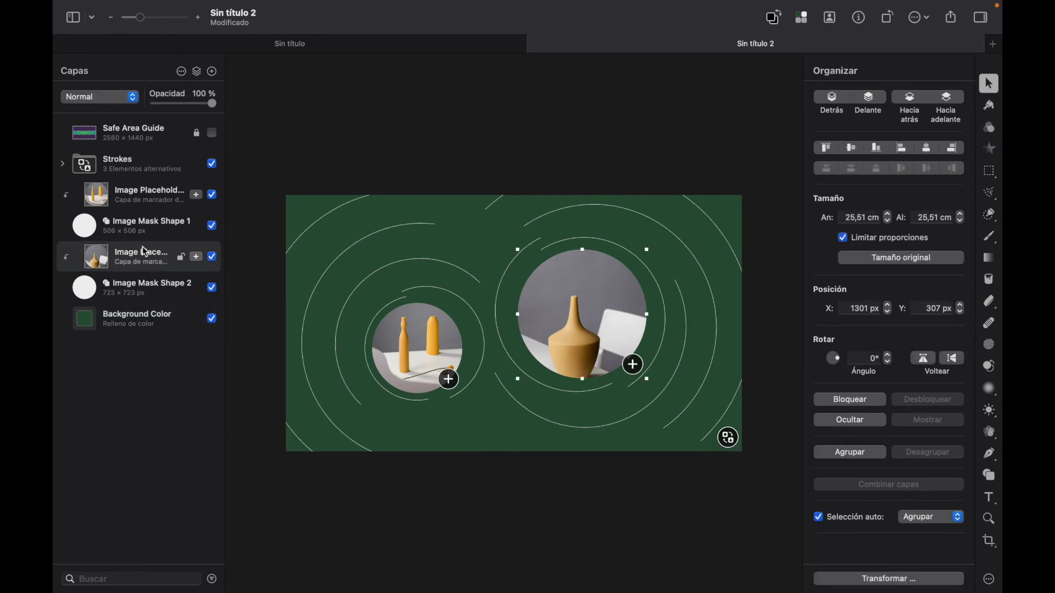
{"action": "left_click_drag", "start_coordinate": [584, 251], "coordinate": [583, 195]}
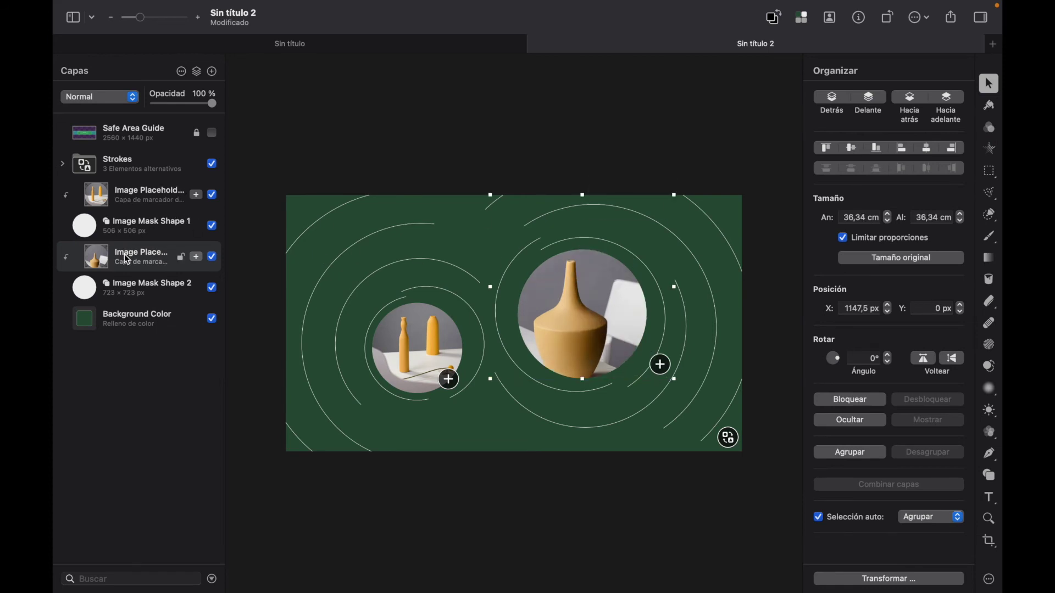
{"action": "left_click_drag", "start_coordinate": [584, 381], "coordinate": [584, 402]}
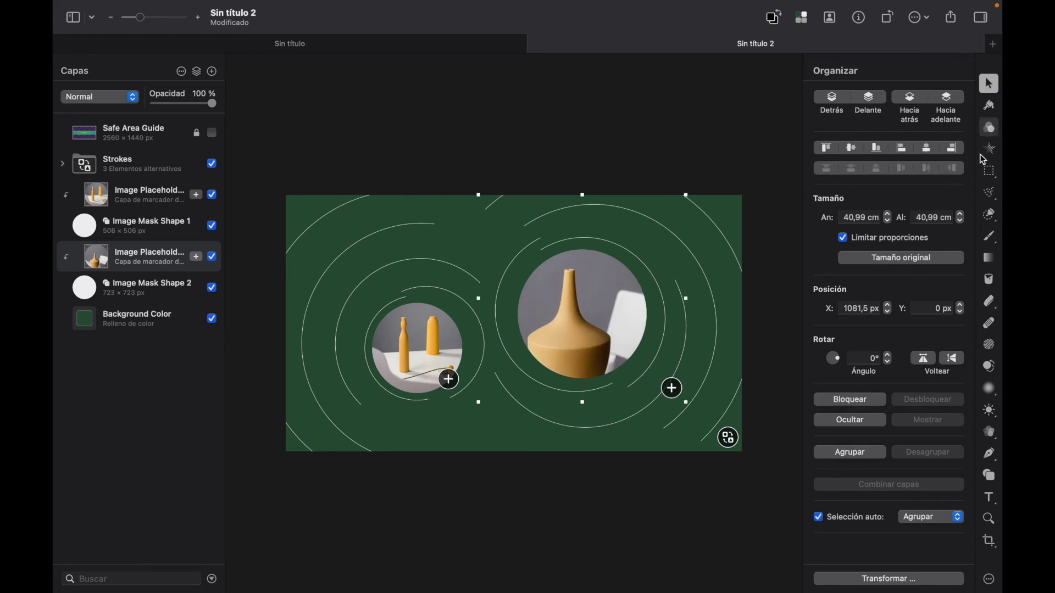
Apply the second Etéreo effect preset, with a blue-toned background, to the vase placeholder image.
{"action": "key", "text": "a"}
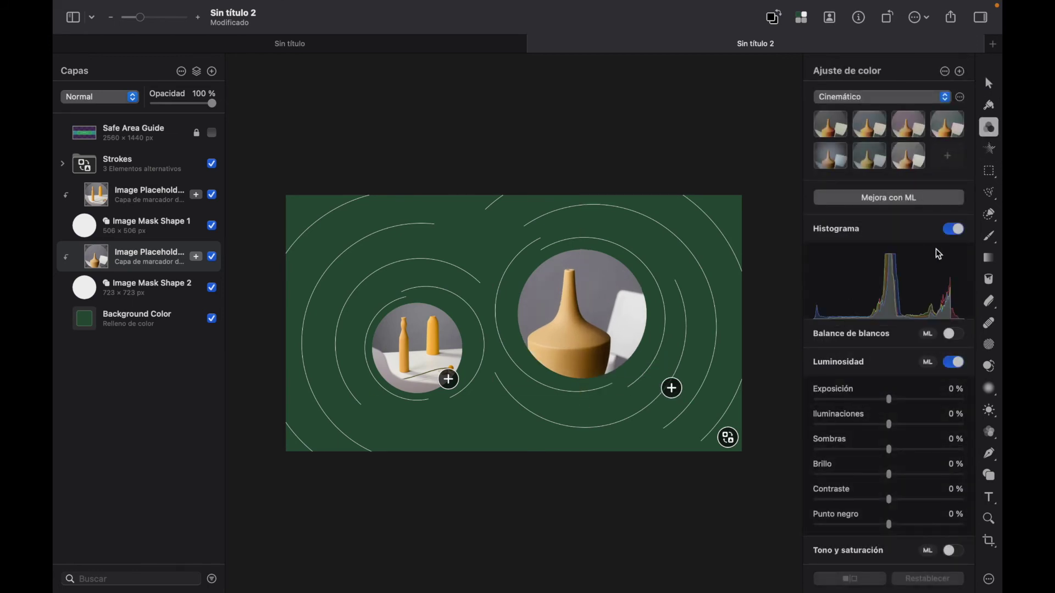
{"action": "left_click", "coordinate": [990, 156]}
{"action": "left_click", "coordinate": [873, 127]}
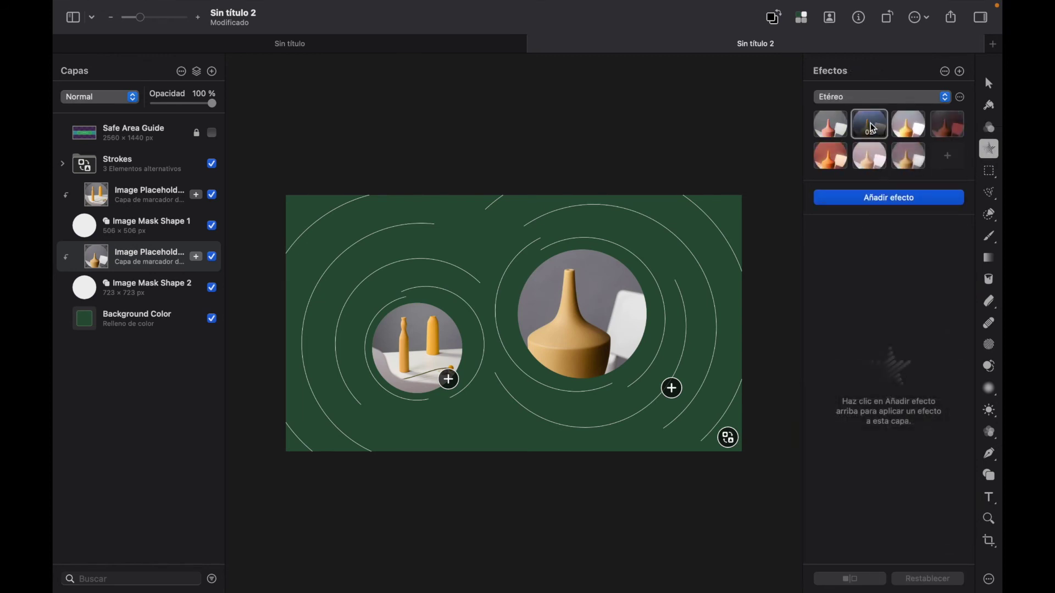
Apply the first Noche colour adjustment preset to the placeholder image of the two bottles.
{"action": "left_click", "coordinate": [132, 190]}
{"action": "left_click", "coordinate": [989, 126]}
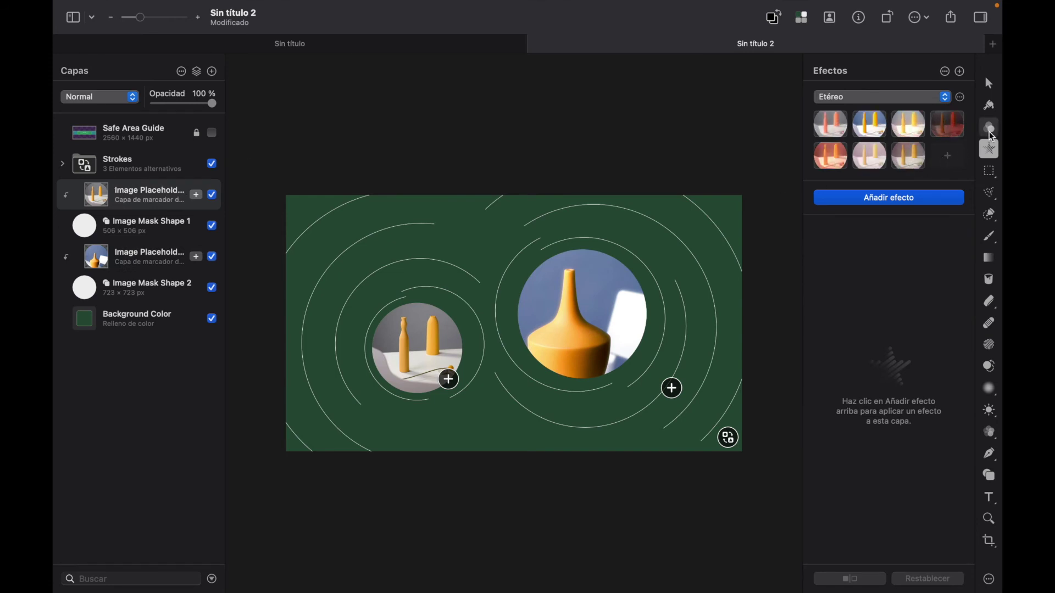
{"action": "left_click", "coordinate": [944, 98]}
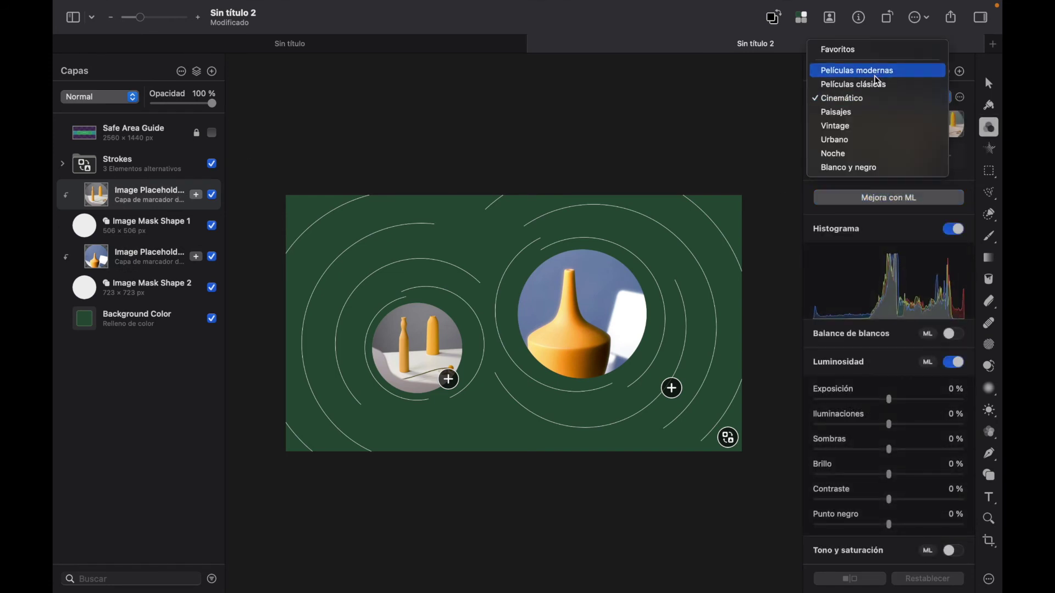
{"action": "left_click", "coordinate": [855, 154]}
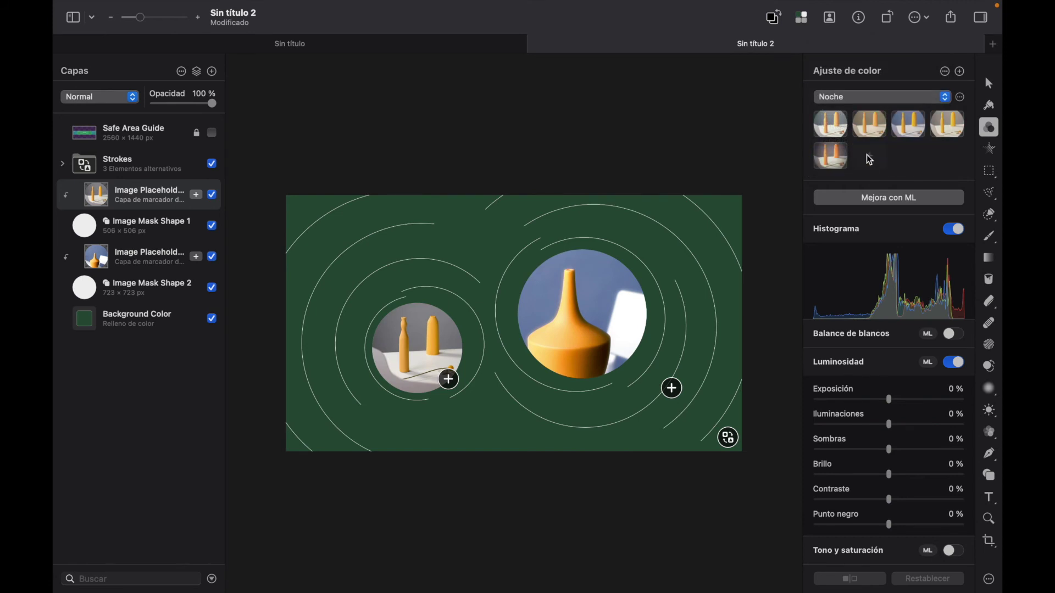
{"action": "left_click", "coordinate": [828, 126]}
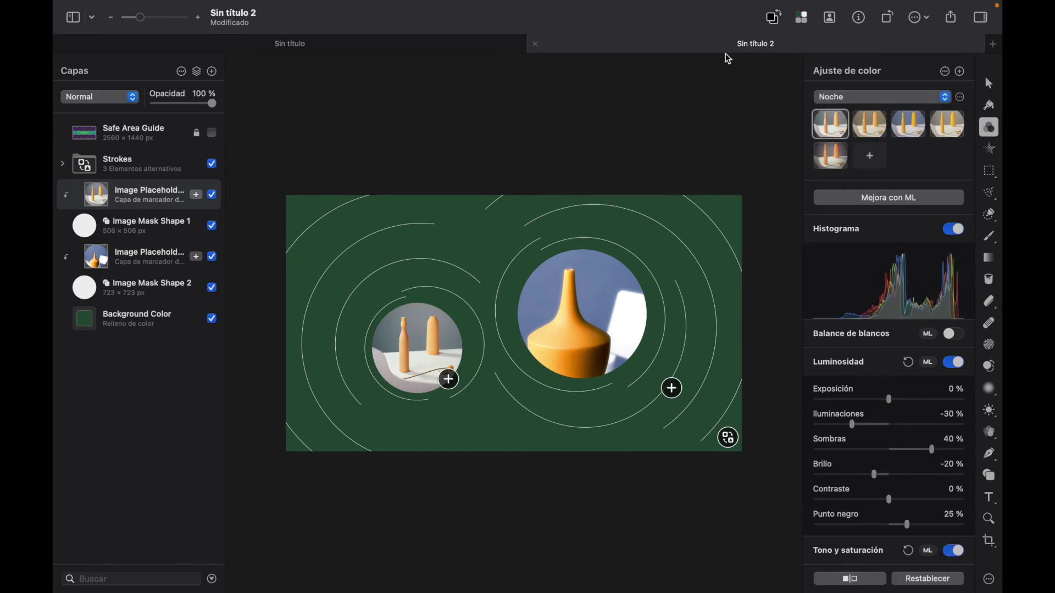
Try the blue and dark red document colour palettes and keep the blue and cream one for the channel art.
{"action": "left_click", "coordinate": [805, 22]}
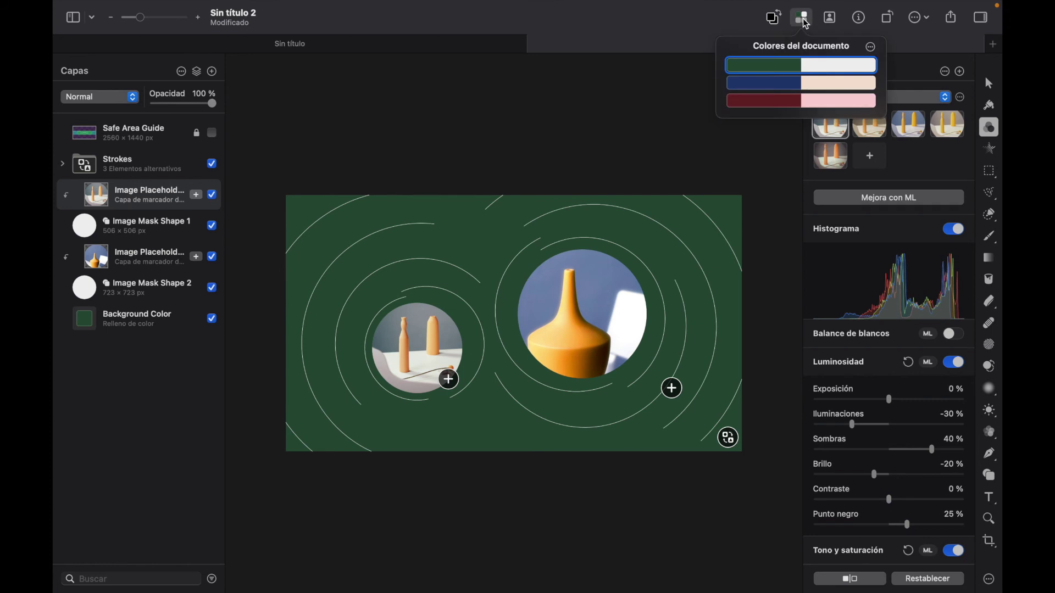
{"action": "left_click", "coordinate": [799, 88]}
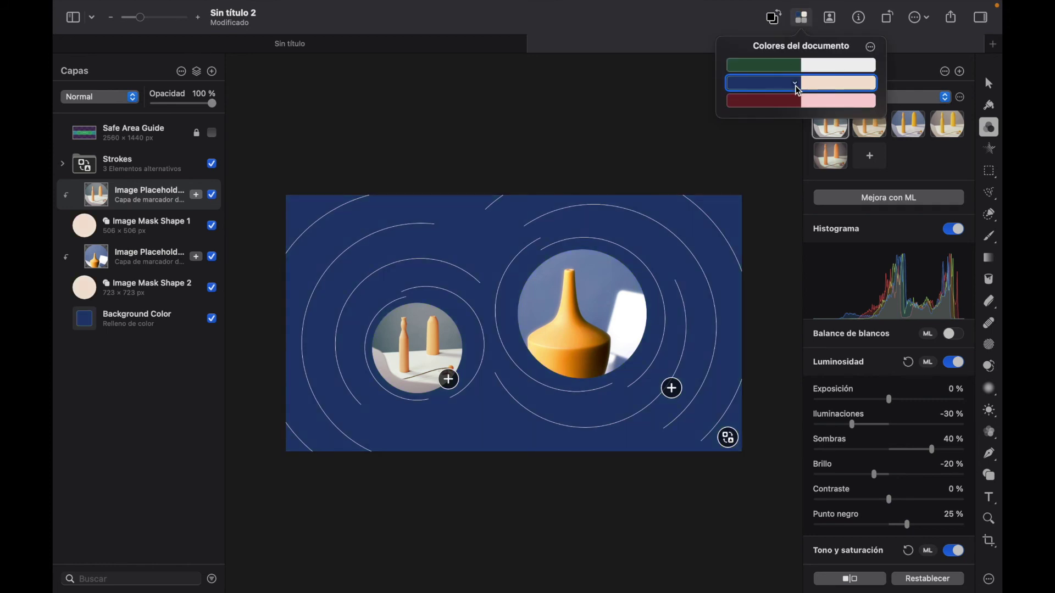
{"action": "left_click", "coordinate": [794, 102]}
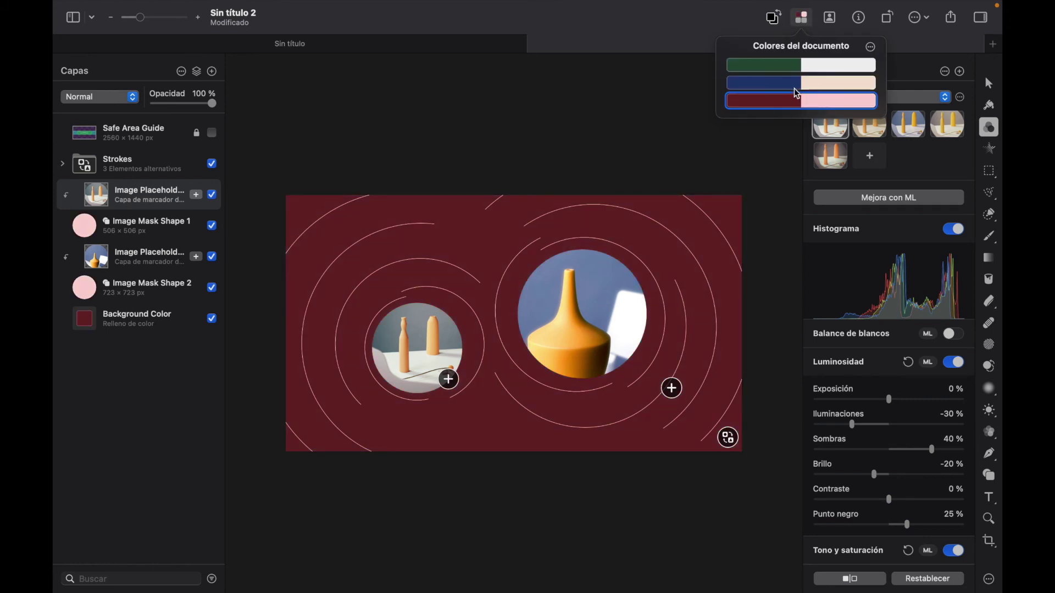
{"action": "left_click", "coordinate": [797, 85]}
Replace the cream colour of the blue document palette with bright yellow from the Básico swatches.
{"action": "left_click", "coordinate": [869, 84]}
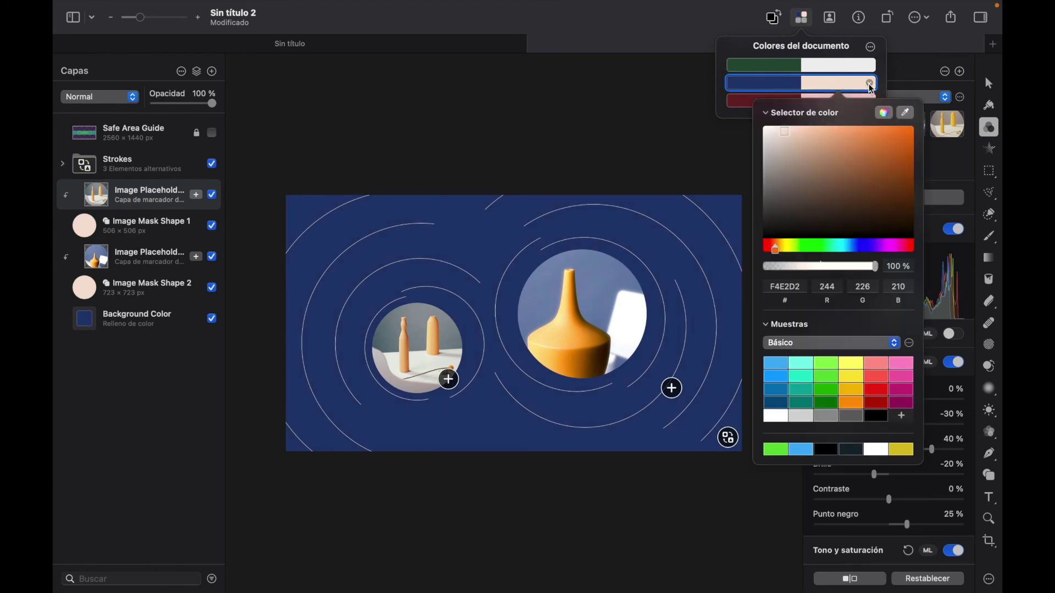
{"action": "left_click", "coordinate": [787, 245]}
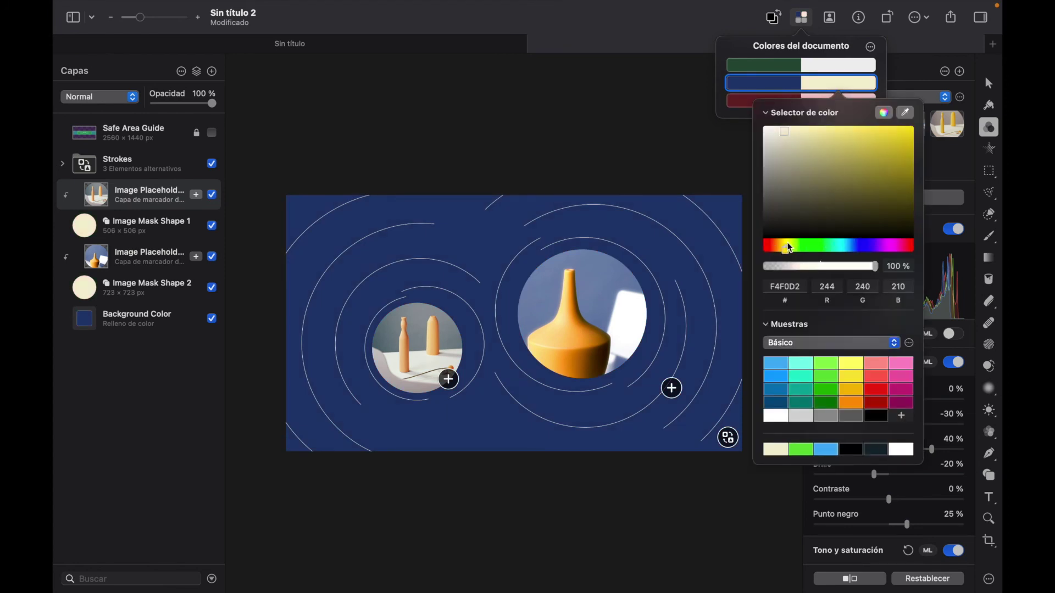
{"action": "left_click", "coordinate": [851, 365]}
{"action": "left_click", "coordinate": [722, 169]}
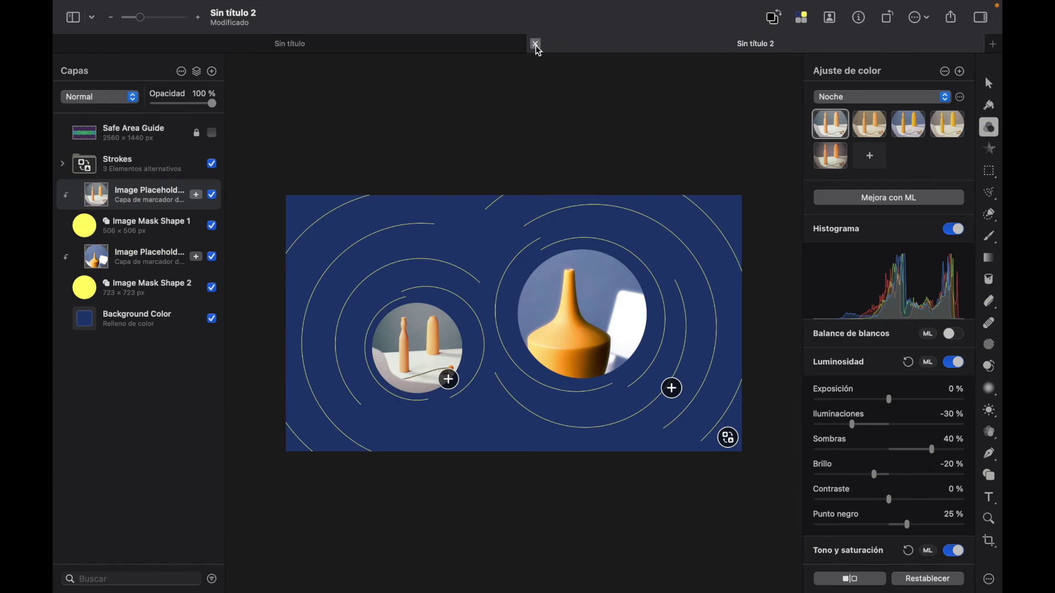
Close the Sin título 2 channel art document.
{"action": "left_click", "coordinate": [536, 44]}
{"action": "left_click", "coordinate": [448, 385]}
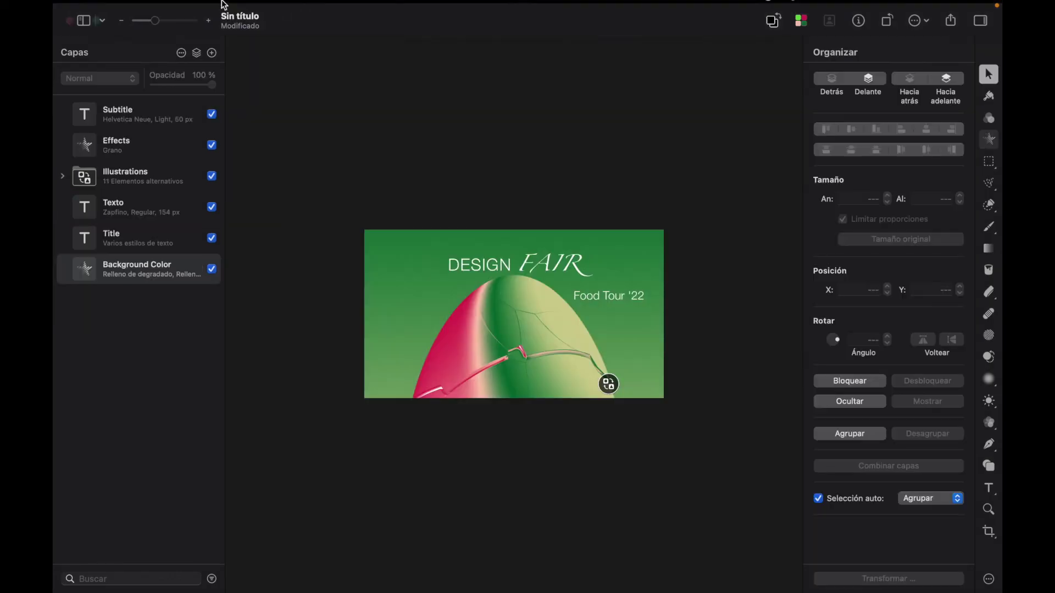
Open the new document template chooser and browse the YouTube video thumbnail and YouTube channel art templates.
{"action": "mouse_move", "coordinate": [224, 5]}
{"action": "left_click", "coordinate": [178, 8]}
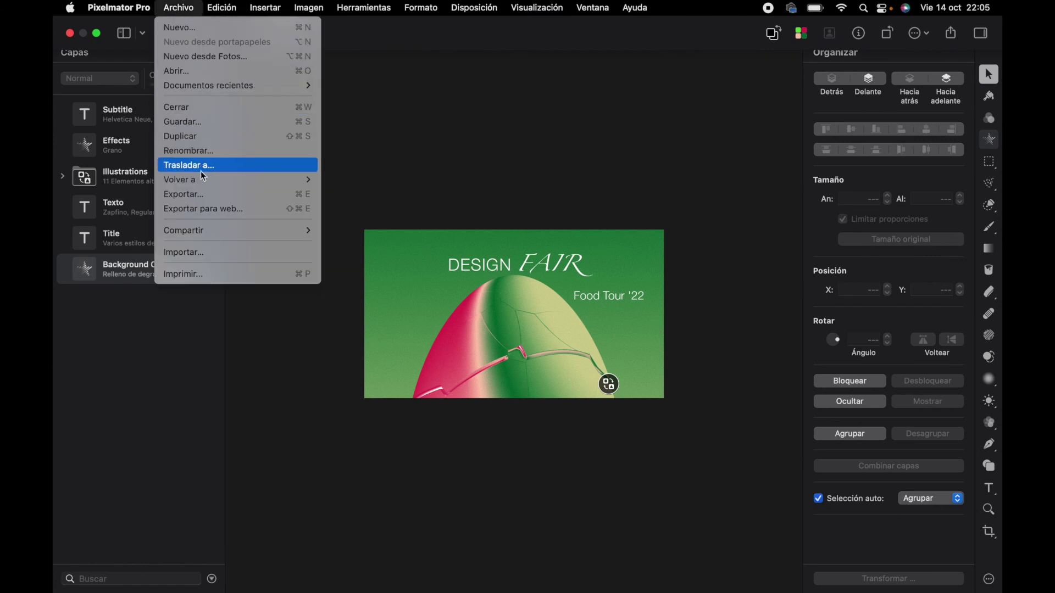
{"action": "left_click", "coordinate": [185, 28]}
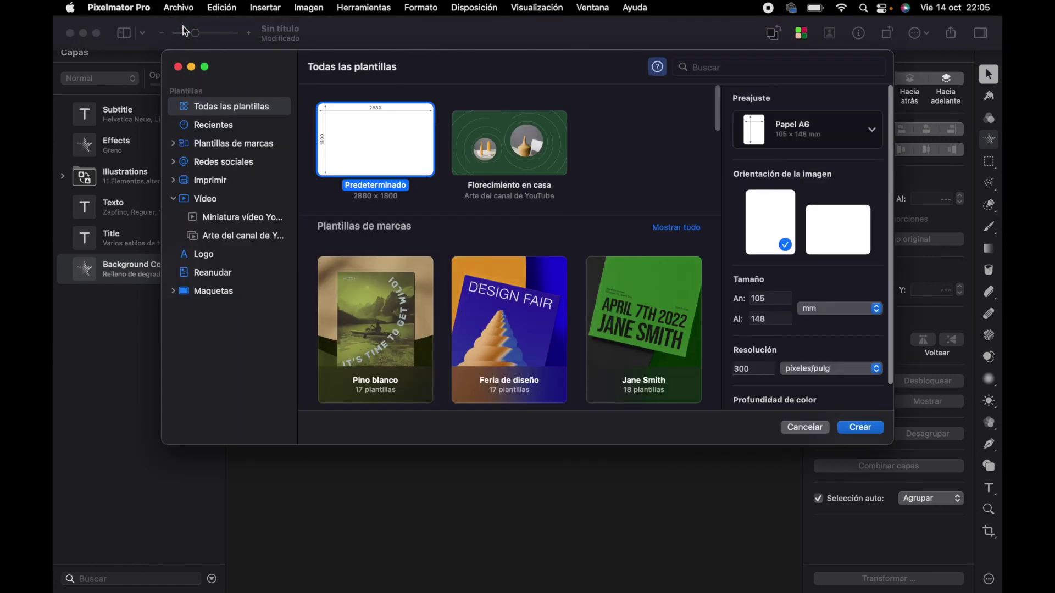
{"action": "left_click", "coordinate": [239, 217]}
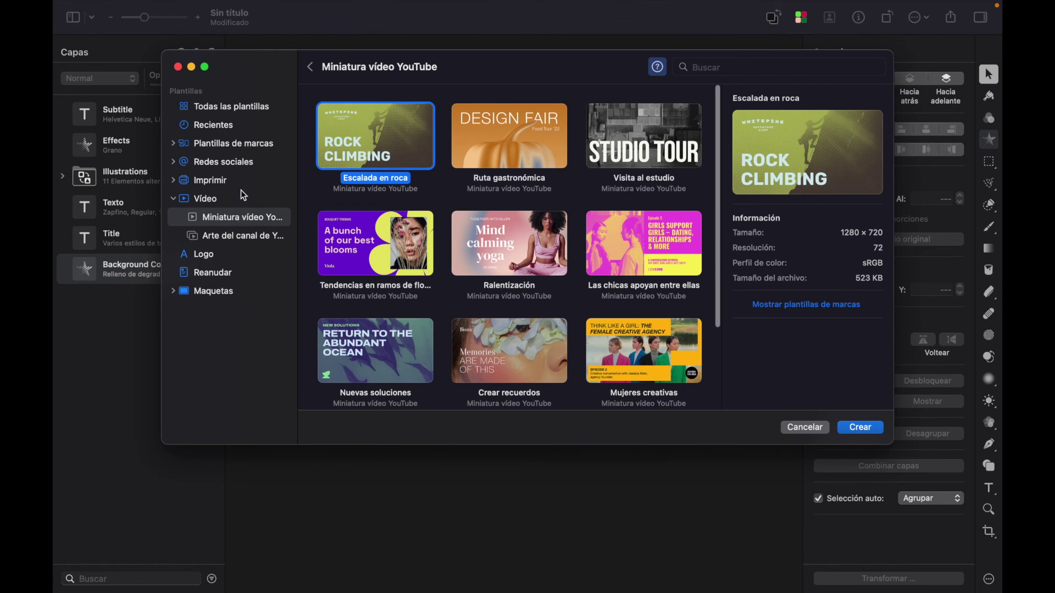
{"action": "left_click", "coordinate": [268, 238]}
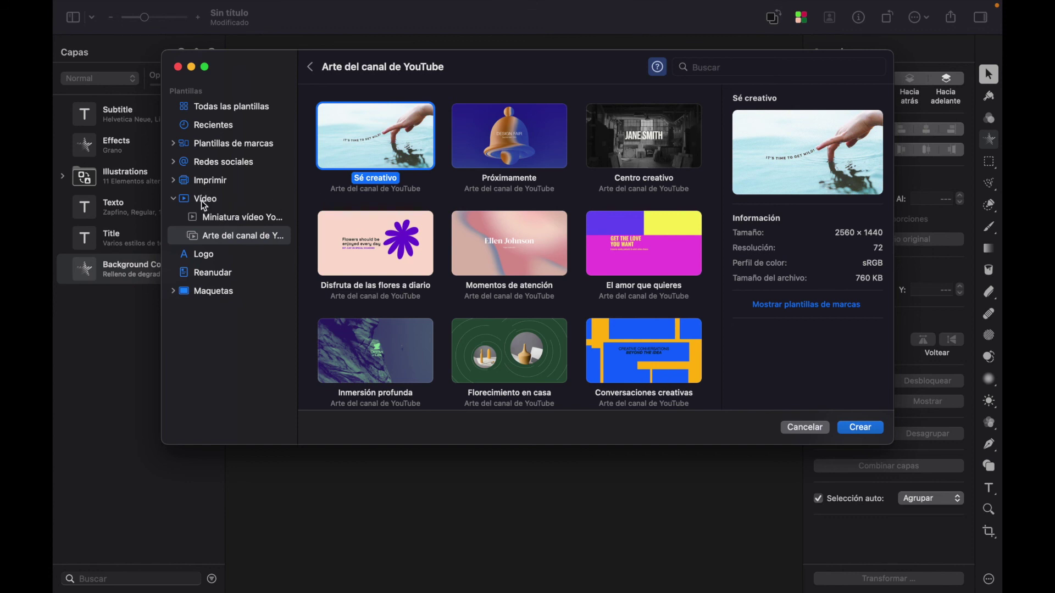
{"action": "scroll", "coordinate": [578, 292], "scroll_direction": "down", "scroll_amount": 3}
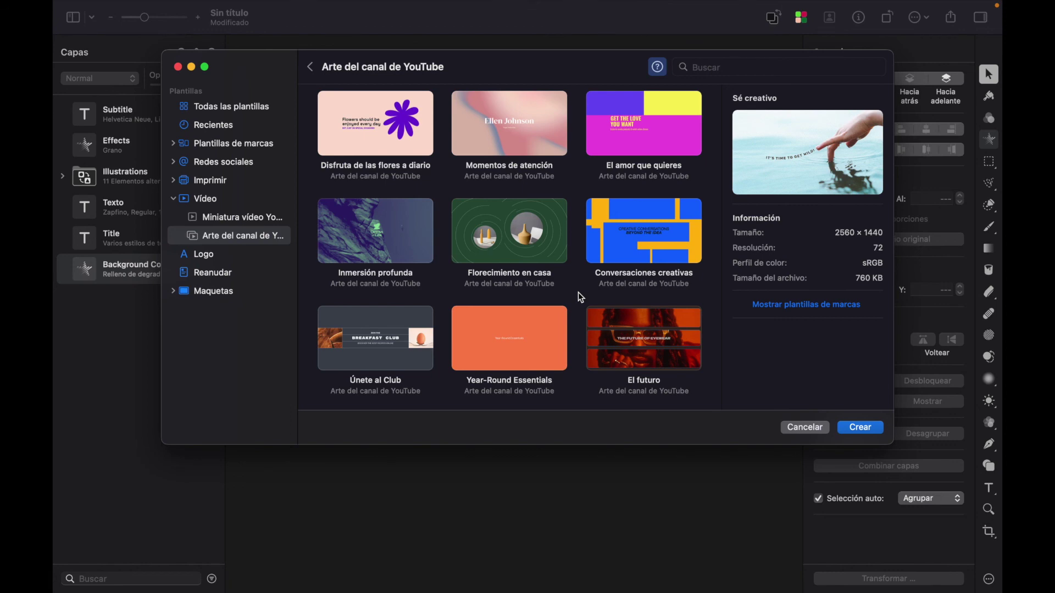
{"action": "scroll", "coordinate": [564, 265], "scroll_direction": "up", "scroll_amount": 3}
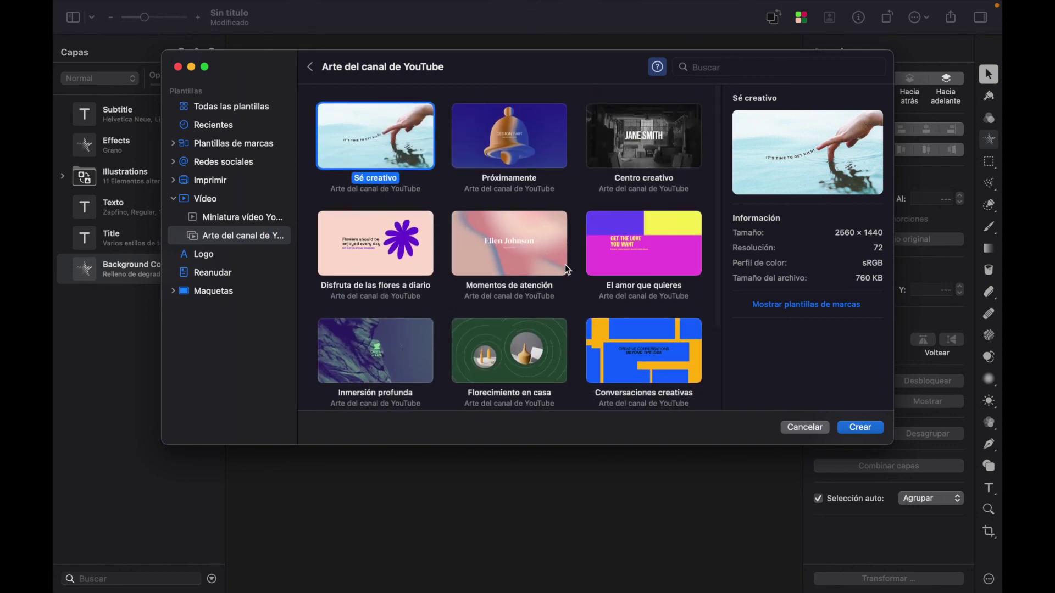